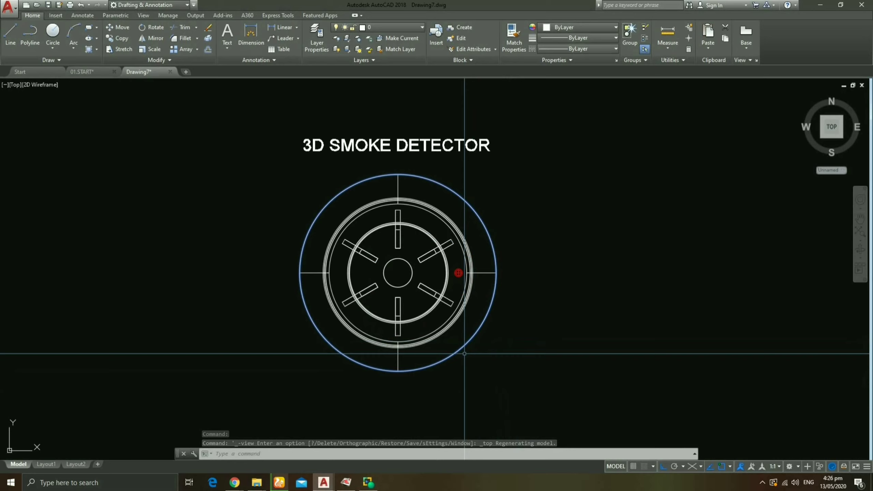
Orbit the smoke detector into a tilted 3D view and apply the Shaded with edges style
mouse_move(453, 358)
middle_mouse_down("shift")
mouse_move(392, 229)
mouse_move(385, 341)
middle_mouse_up("shift")
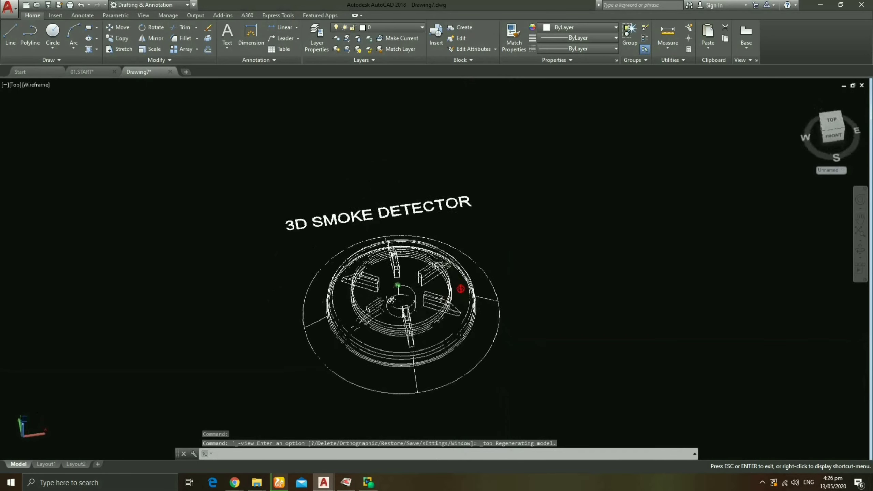
middle_click_drag(461, 288, 466, 261, "shift")
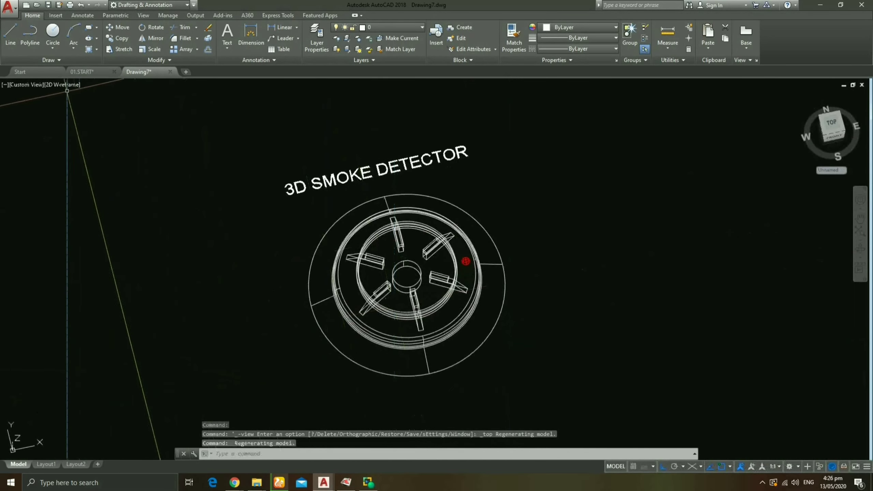
left_click(64, 85)
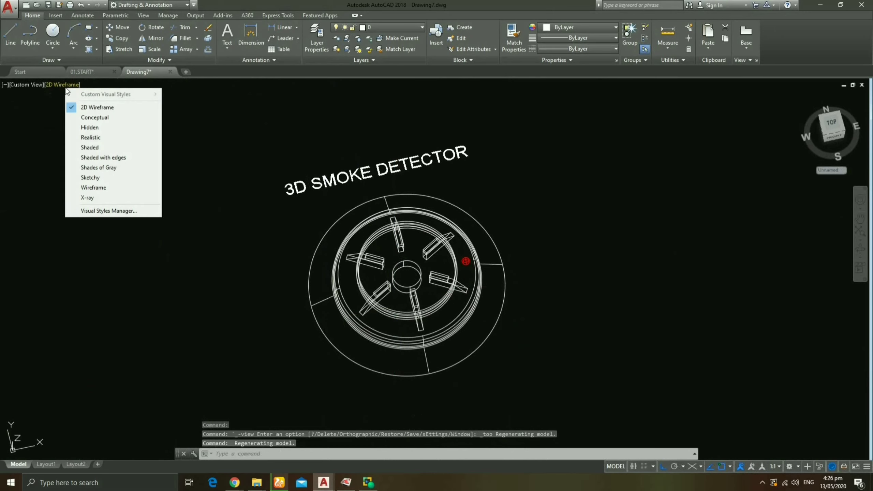
left_click(93, 159)
mouse_move(506, 375)
middle_mouse_down("shift")
mouse_move(510, 313)
mouse_move(534, 380)
middle_mouse_up("shift")
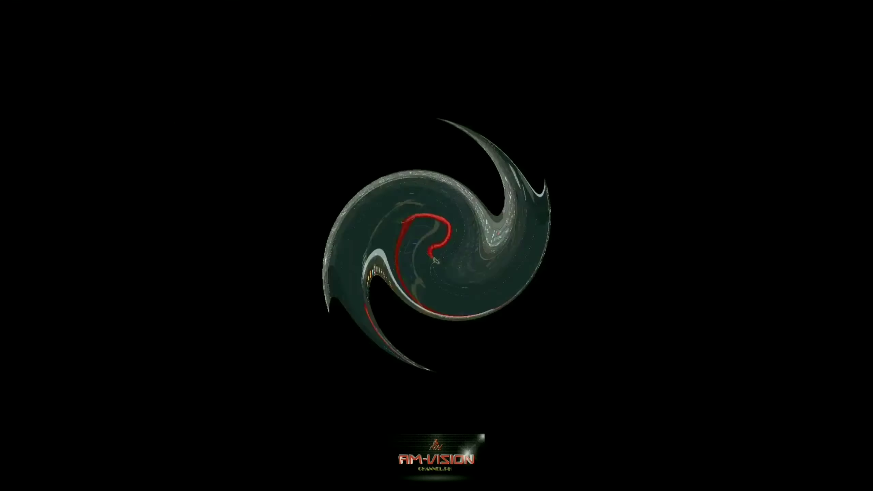
scroll(489, 329, "up", 3)
scroll(489, 329, "up", 3)
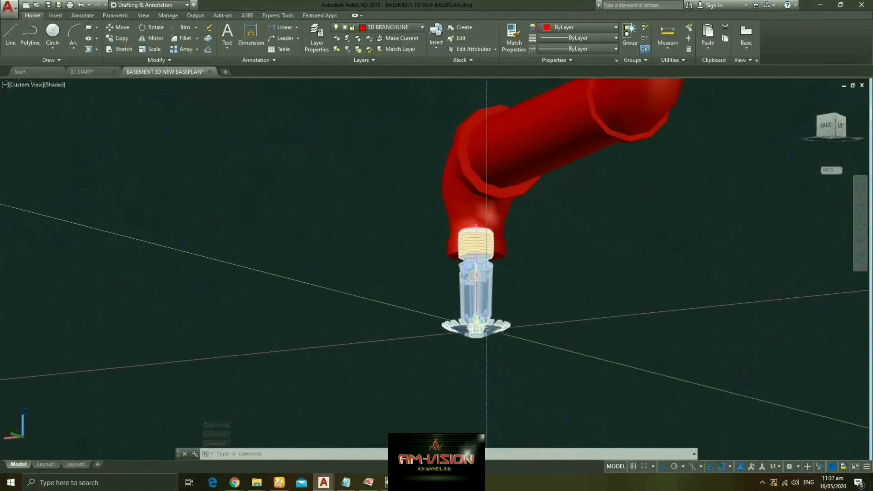
scroll(489, 330, "up", 2)
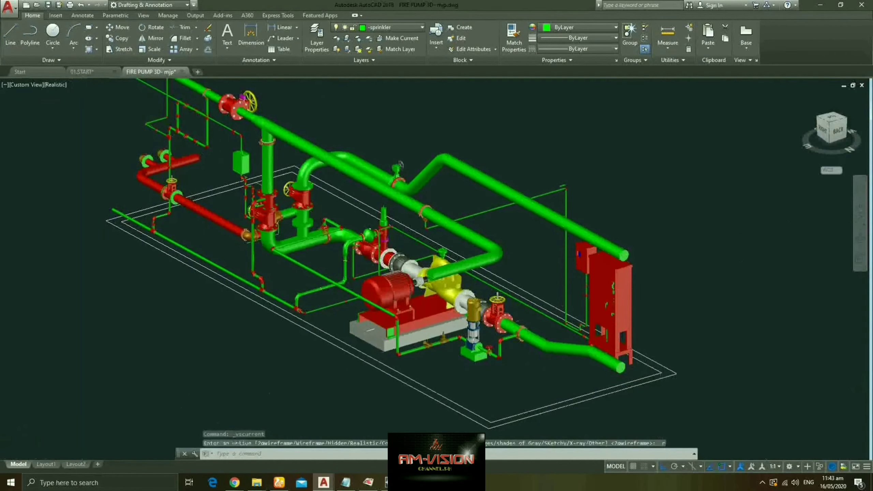
scroll(669, 279, "up", 2)
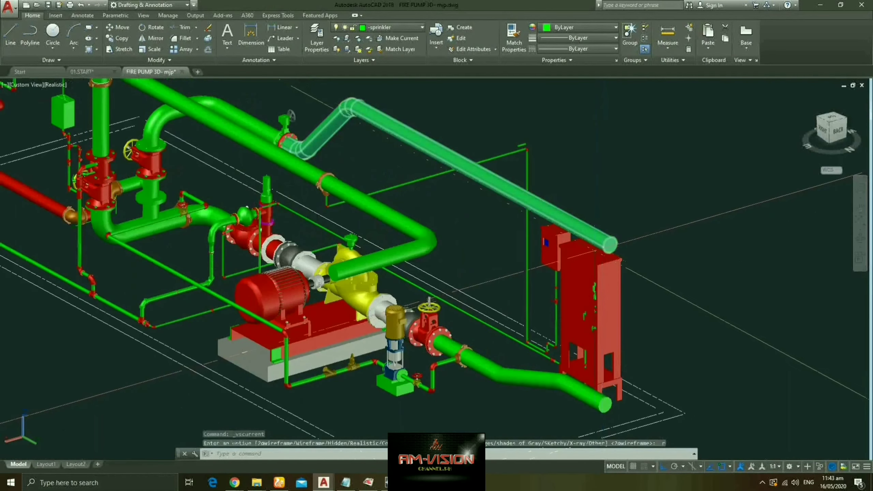
middle_click_drag(516, 234, 322, 232, "shift")
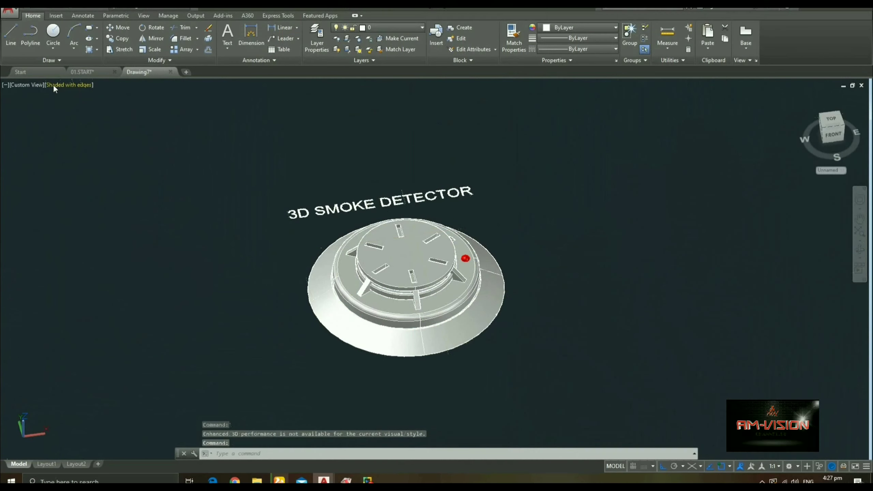
Return to 2D Wireframe in Top view and pan to empty drawing space
left_click(53, 85)
left_click(72, 108)
left_click(35, 84)
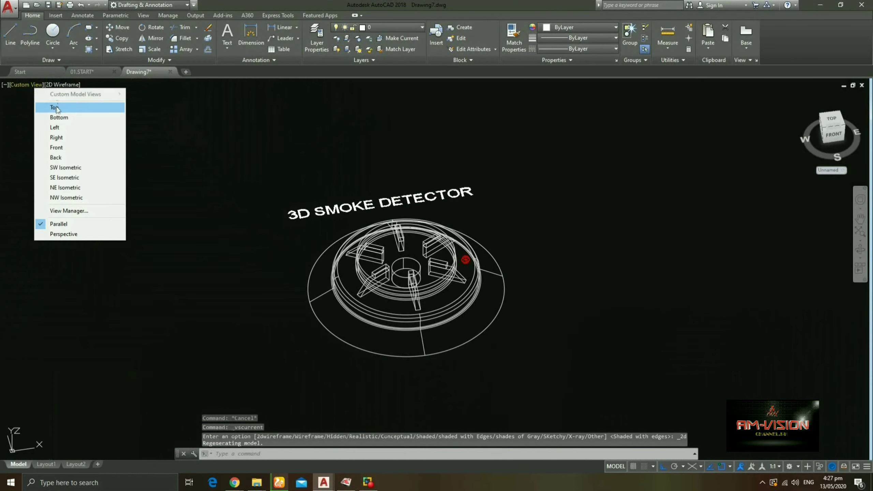
left_click(55, 107)
scroll(626, 249, "down", 3)
middle_click_drag(625, 250, 201, 236)
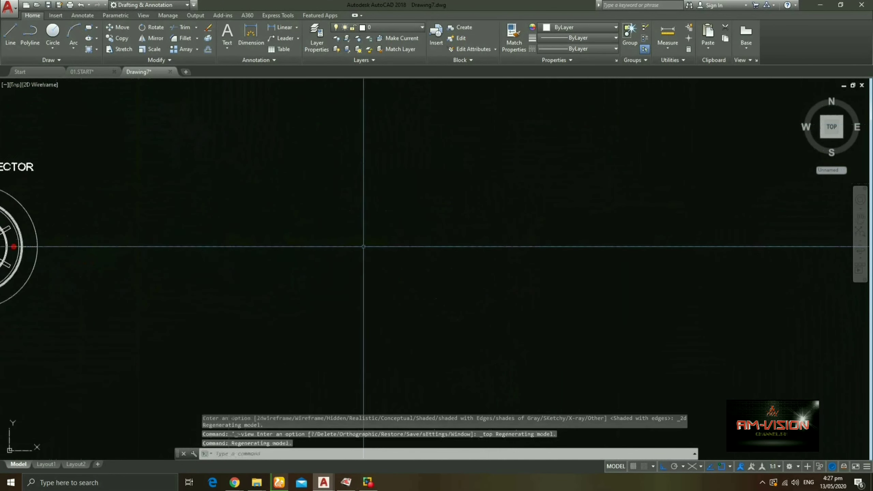
scroll(363, 247, "up", 2)
Draw a circle of radius 100 in the empty area
type("c")
key("Return")
left_click(400, 203)
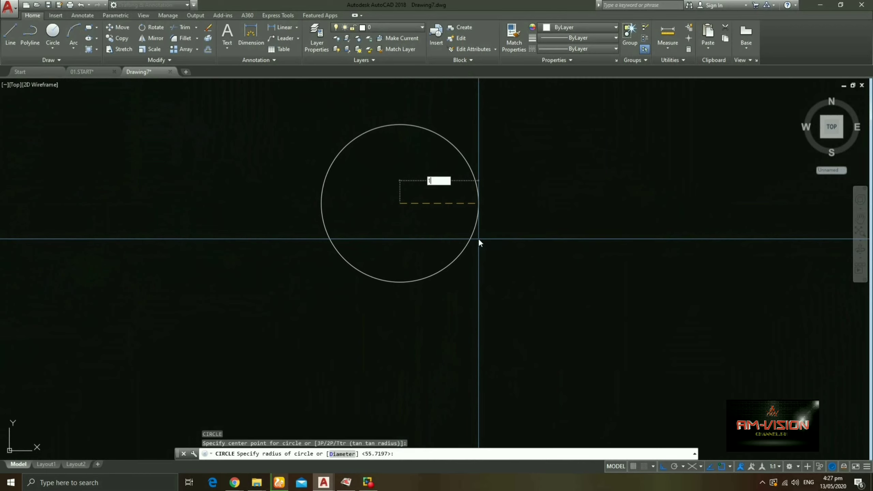
type("100")
right_click(477, 238)
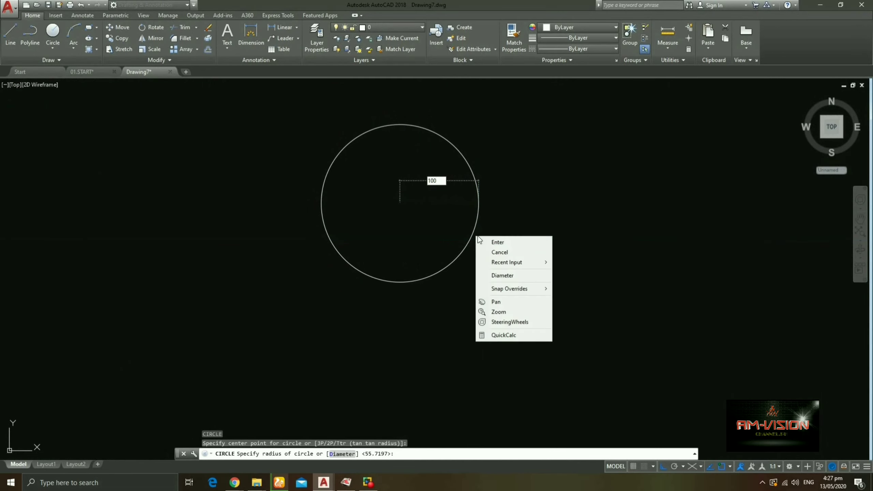
left_click(491, 243)
type("C")
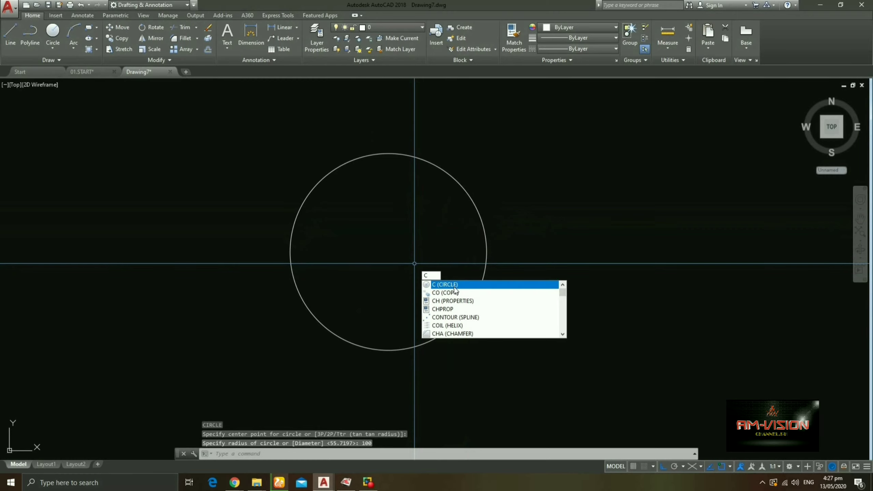
Add concentric circles of radius 75 and 50 at the same centre
key("Return")
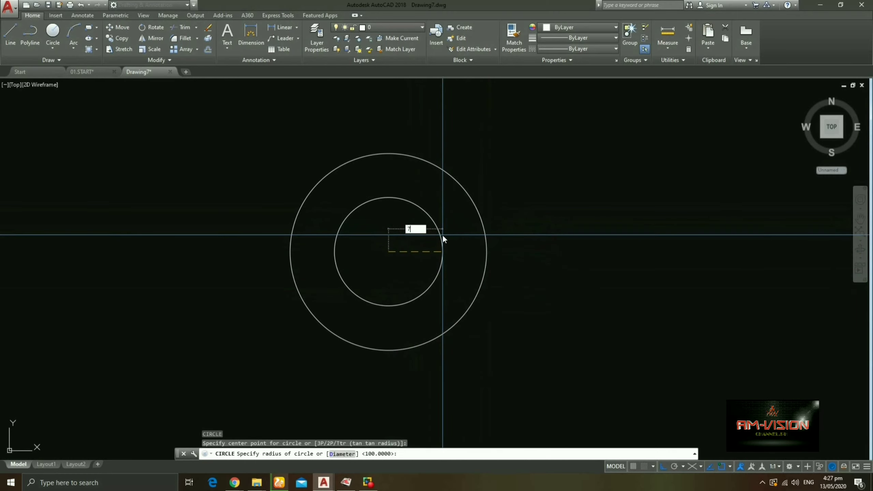
type("5")
right_click(442, 235)
left_click(465, 242)
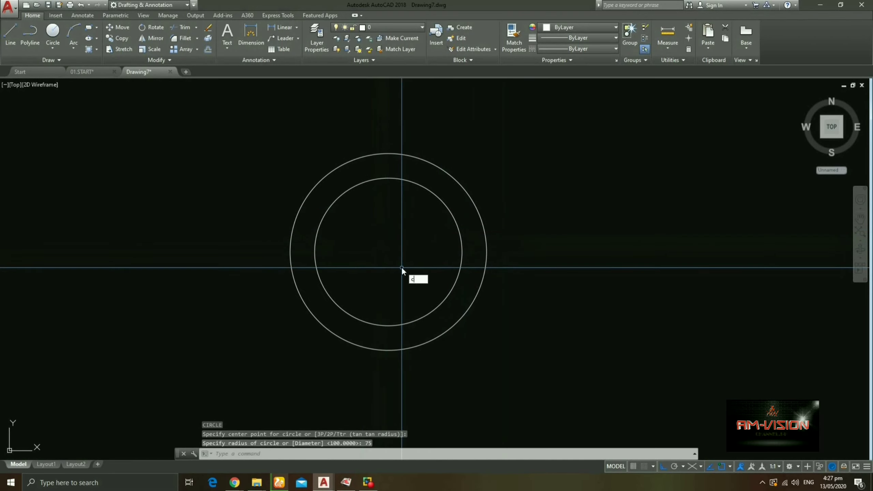
left_click(432, 288)
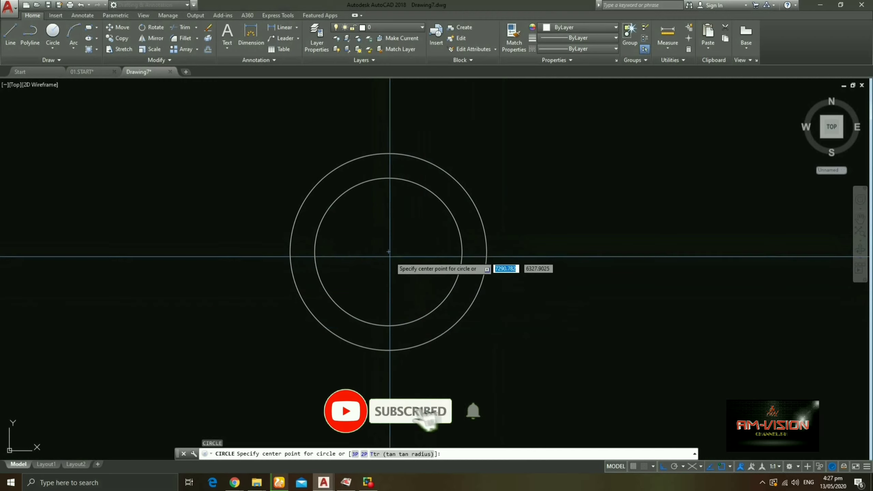
left_click(425, 255)
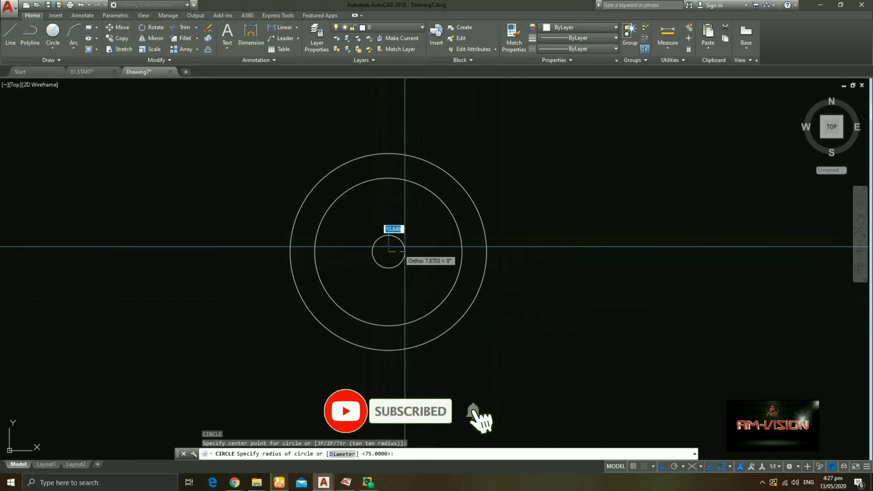
right_click(422, 233)
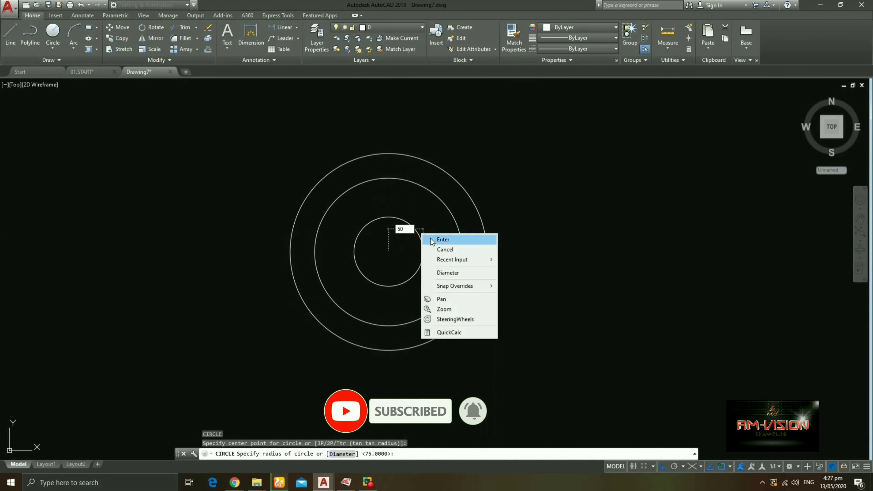
left_click(431, 238)
middle_click_drag(492, 313, 491, 304)
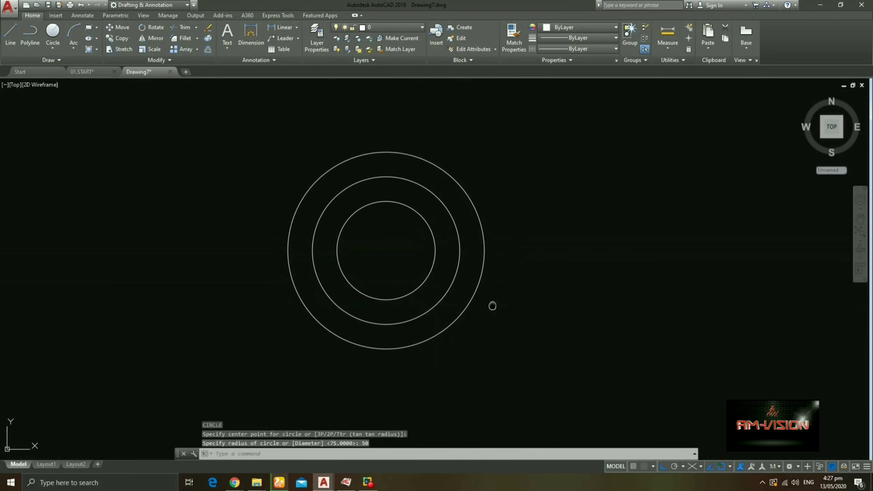
scroll(393, 306, "up", 2)
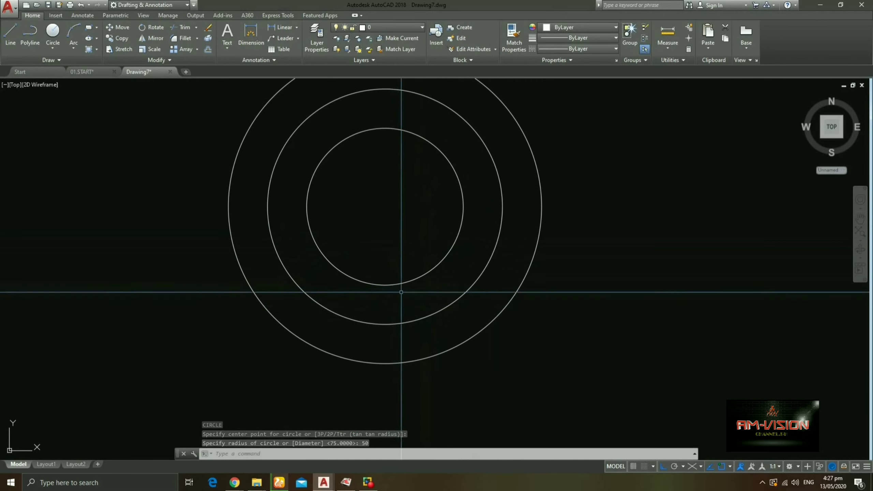
type("pl")
Draw a vertical polyline from the inner circle's bottom quadrant to the middle circle
key("Return")
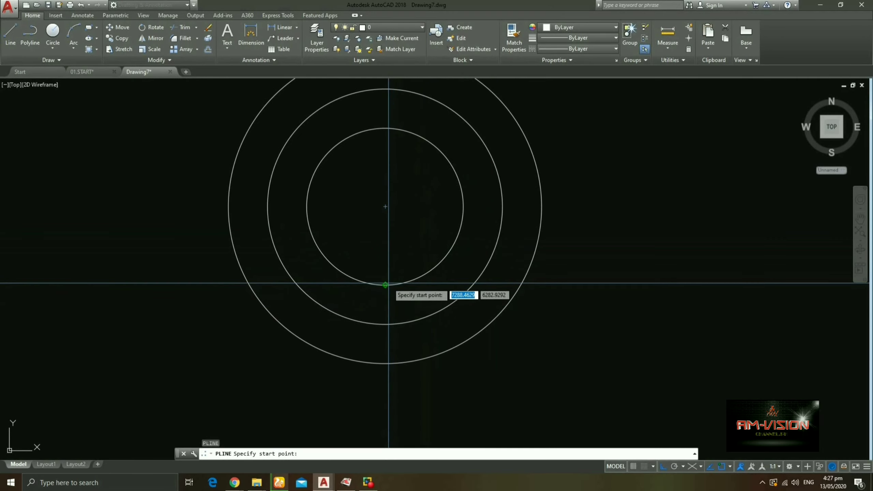
left_click(385, 286)
left_click(386, 324)
key("Escape")
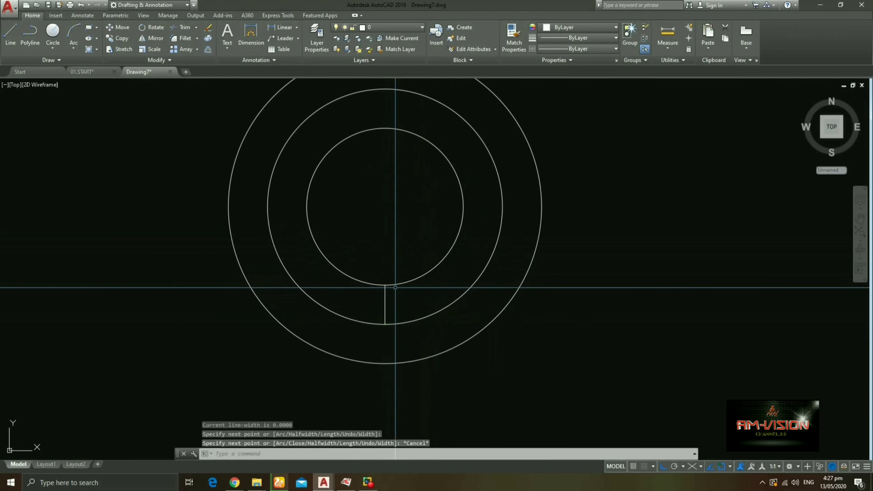
scroll(376, 289, "up", 2)
scroll(376, 289, "up", 2)
scroll(374, 272, "down", 2)
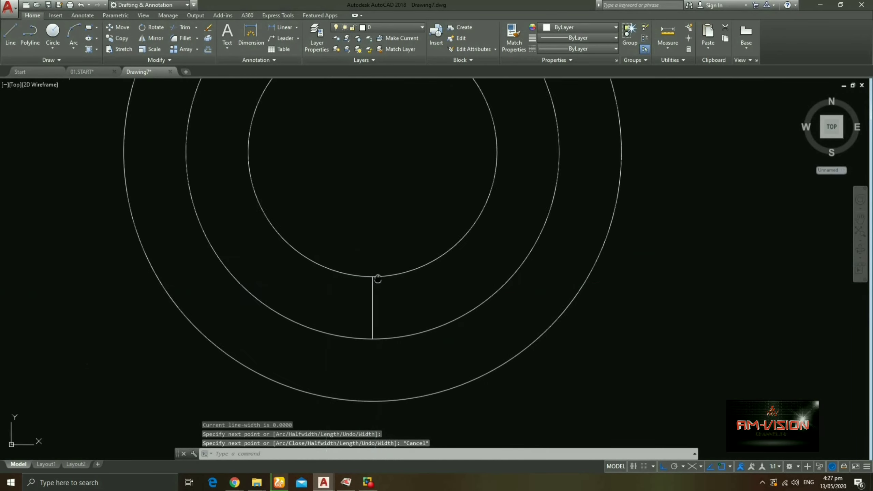
scroll(386, 255, "down", 3)
scroll(389, 253, "down", 2)
scroll(393, 254, "up", 5)
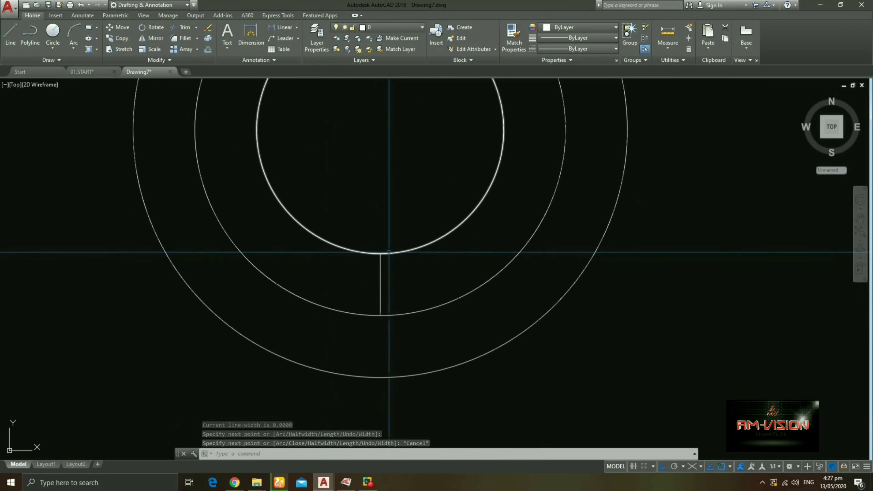
scroll(393, 254, "down", 2)
mouse_move(390, 253)
middle_mouse_down()
mouse_move(392, 298)
mouse_move(450, 286)
mouse_move(507, 292)
mouse_move(467, 289)
middle_mouse_up()
scroll(422, 272, "down", 2)
scroll(463, 307, "up", 2)
Copy the vertical line 5 units to the side to form a narrow slot
type("o")
key("Return")
scroll(463, 313, "up", 2)
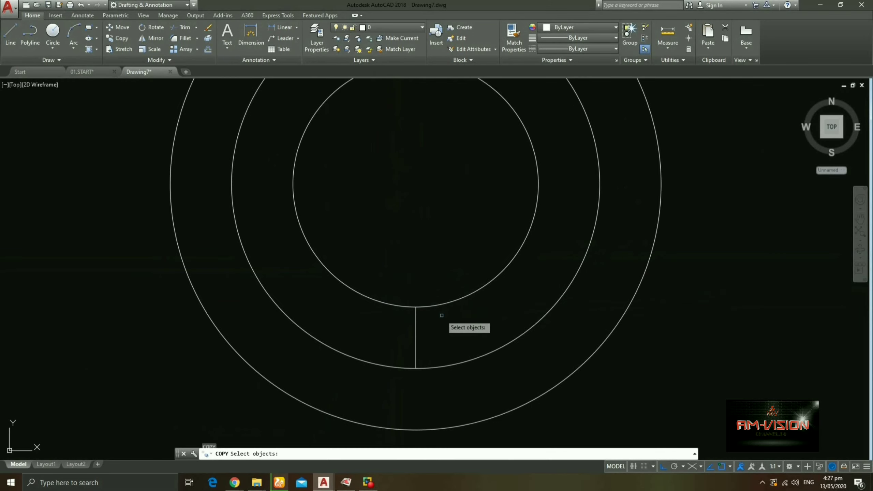
left_click(416, 330)
key("Return")
scroll(432, 336, "up", 3)
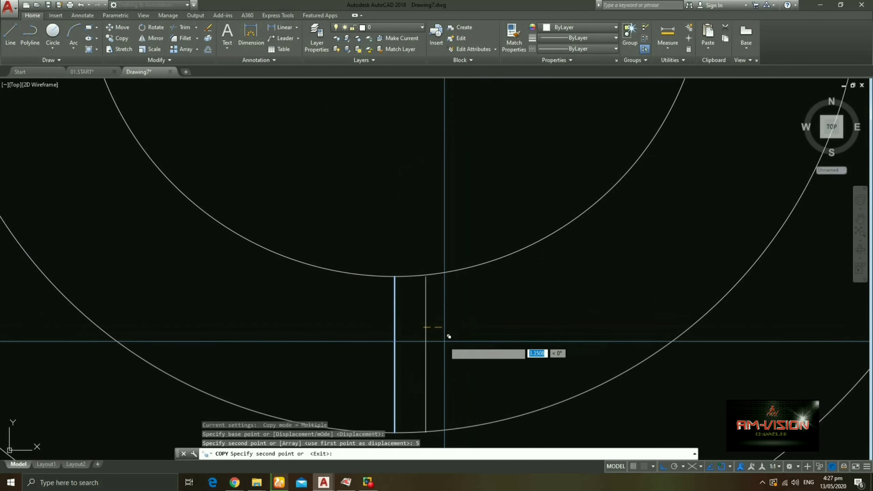
scroll(449, 336, "down", 2)
key("Escape")
scroll(405, 273, "down", 1)
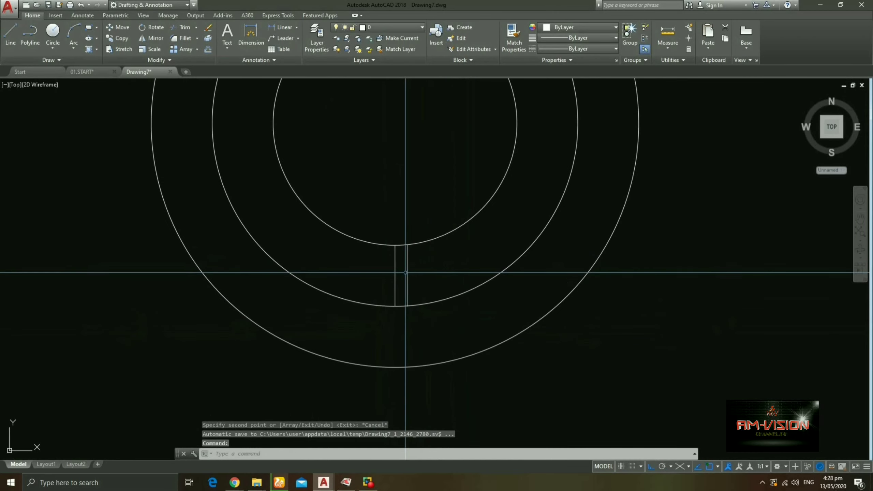
scroll(406, 273, "up", 2)
scroll(396, 263, "down", 1)
scroll(417, 264, "up", 1)
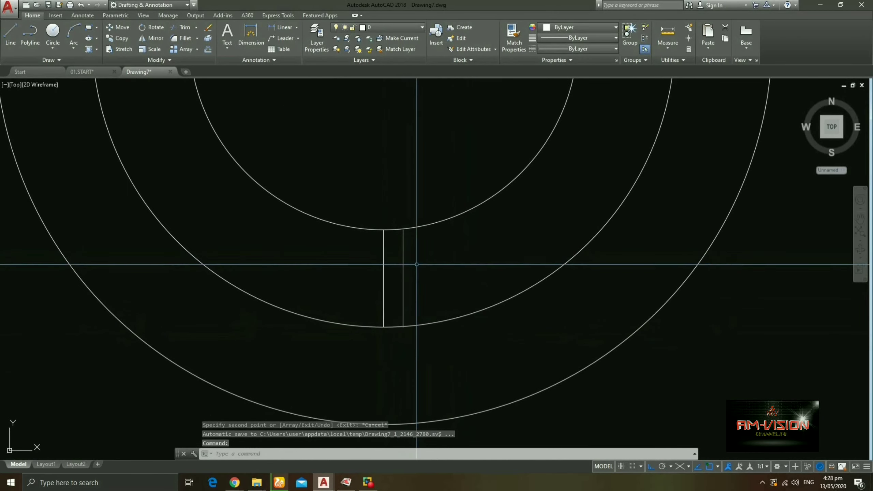
Move both slot lines so they sit centred on the arc, using the MTP midpoint snap
type("m")
key("Return")
left_click(418, 265)
left_click(321, 273)
key("Return")
scroll(393, 237, "up", 4)
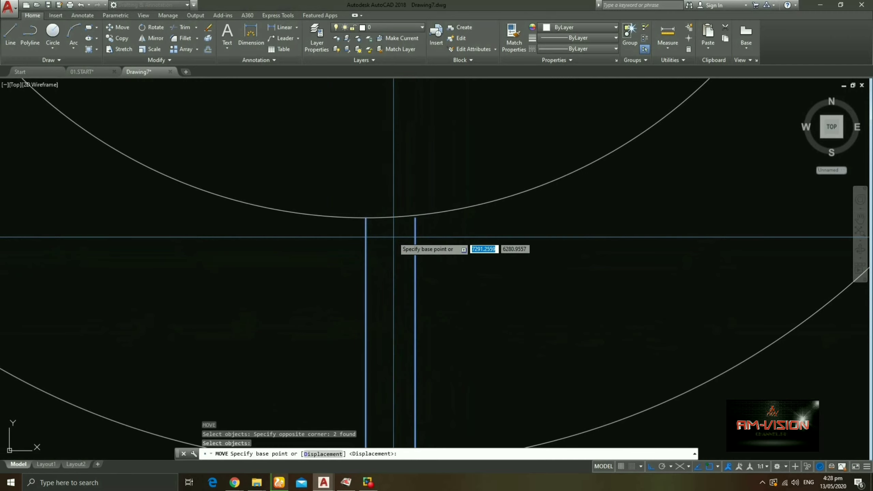
type("p")
key("Return")
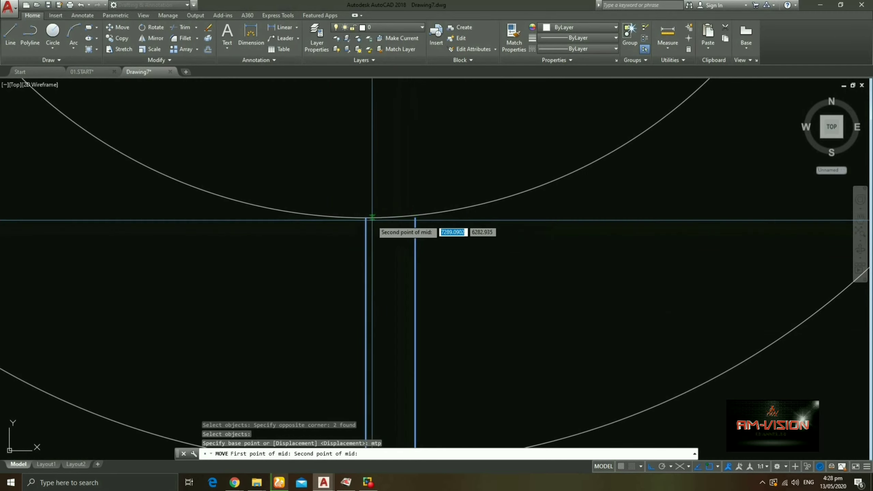
left_click(372, 220)
left_click(371, 218)
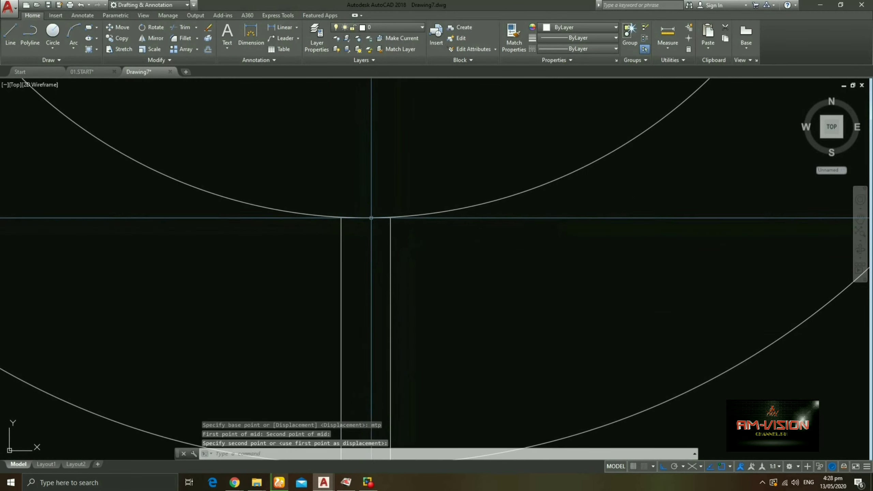
scroll(396, 223, "up", 2)
scroll(395, 224, "up", 2)
scroll(395, 224, "up", 2)
Draw polylines closing the top and bottom ends of the slot lines
type("pl")
key("Return")
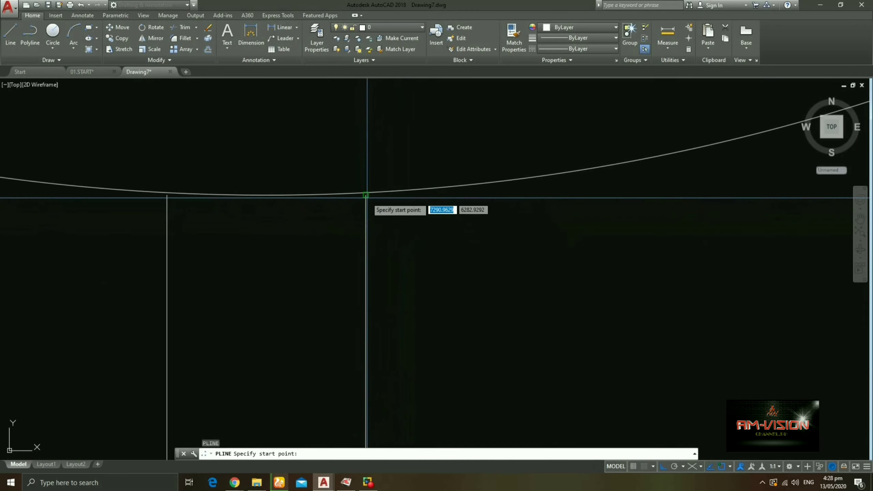
left_click(366, 196)
scroll(306, 218, "down", 2)
scroll(382, 211, "down", 3)
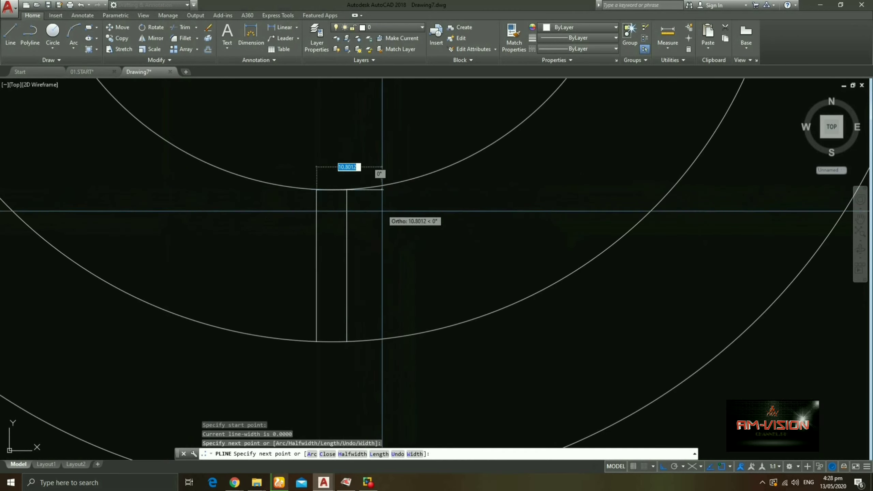
scroll(345, 344, "up", 2)
scroll(344, 340, "up", 3)
key("Return")
key("Return")
left_click(323, 329)
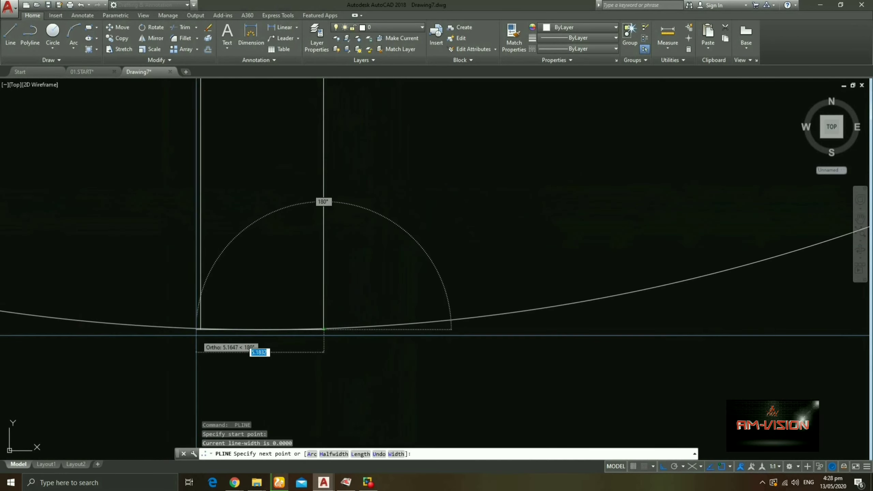
key("Return")
scroll(358, 251, "down", 1)
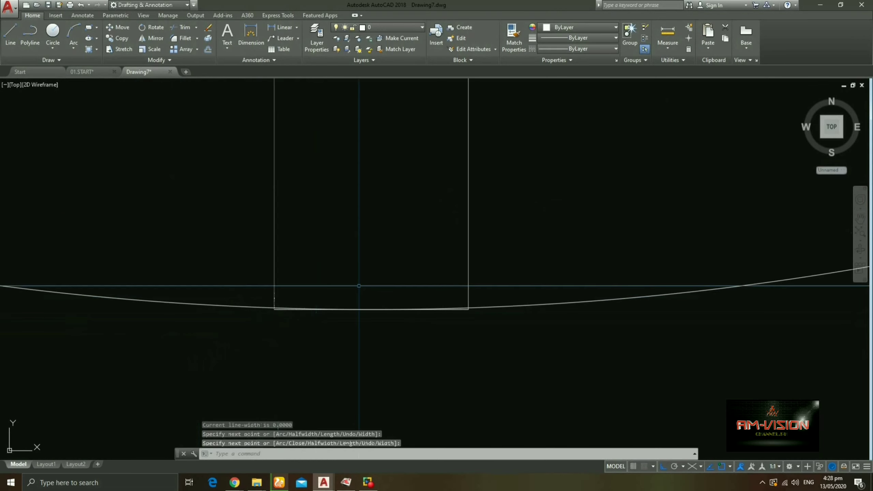
scroll(378, 251, "down", 2)
scroll(381, 250, "down", 1)
Join the slot segments into a single rectangular polyline
type("j")
key("Return")
left_click(298, 121)
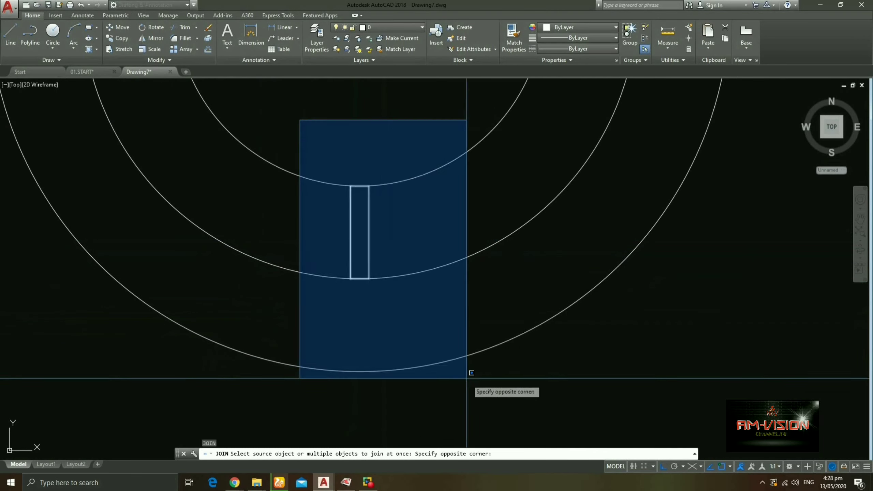
left_click(466, 374)
key("Return")
scroll(370, 200, "up", 2)
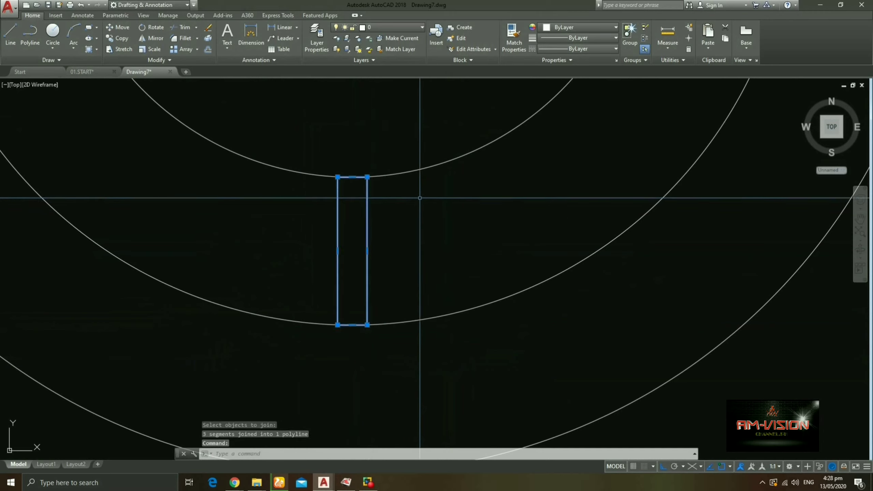
key("Escape")
scroll(420, 198, "down", 4)
scroll(378, 303, "up", 1)
Copy the slot rectangle and stack the copy directly above the original
type("o")
key("Return")
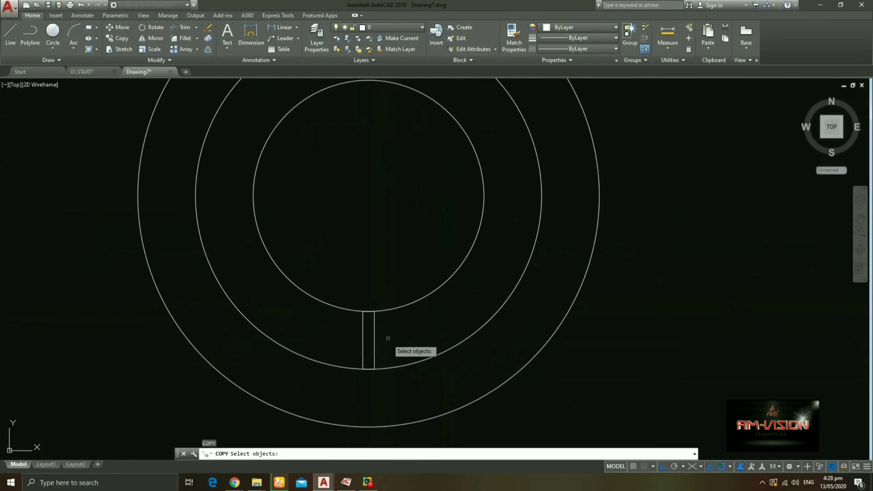
scroll(367, 362, "up", 2)
key("Return")
left_click(368, 367)
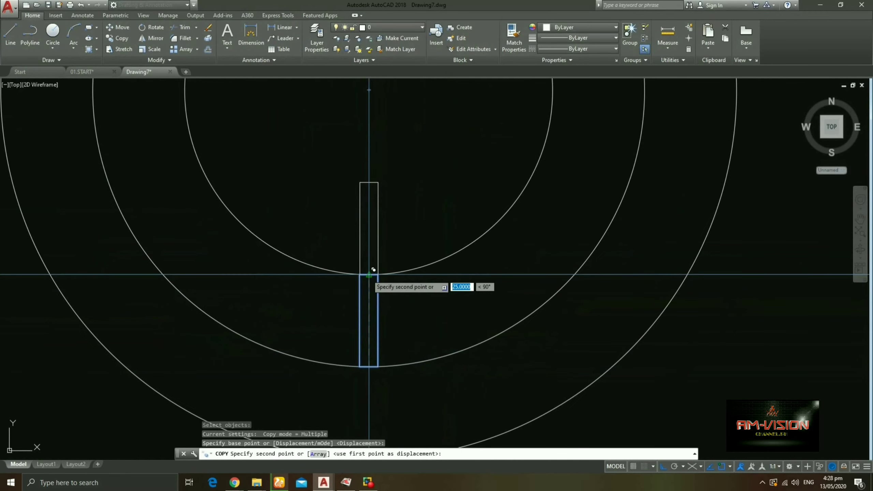
scroll(373, 270, "up", 1)
scroll(371, 254, "down", 2)
scroll(350, 278, "down", 1)
left_click(359, 283)
scroll(378, 293, "down", 2)
key("Escape")
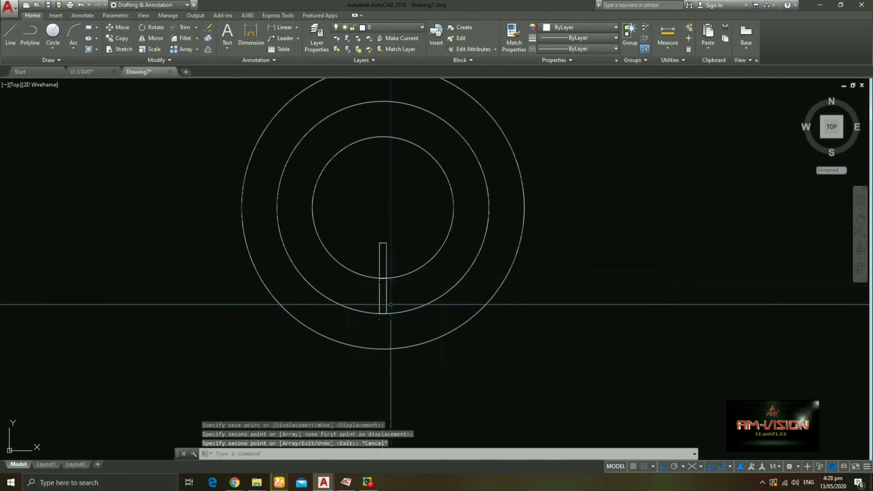
scroll(381, 286, "up", 6)
left_click(324, 280)
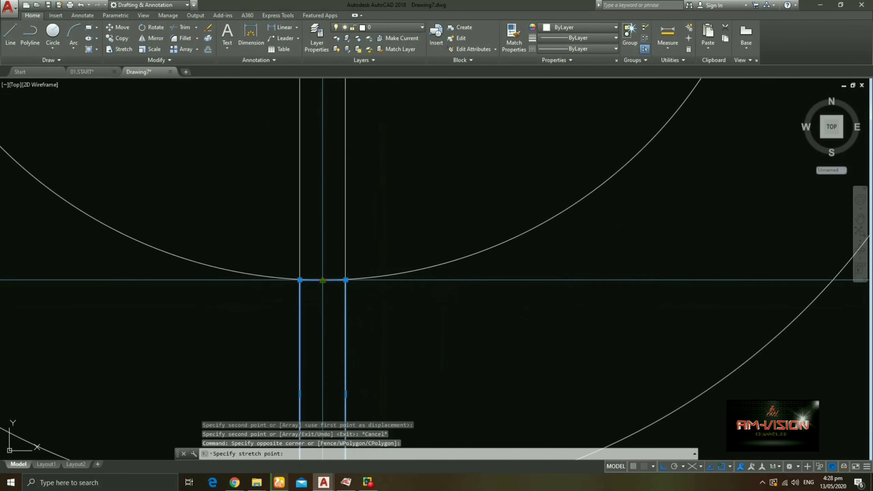
scroll(318, 210, "down", 2)
scroll(325, 331, "up", 1)
right_click(331, 234)
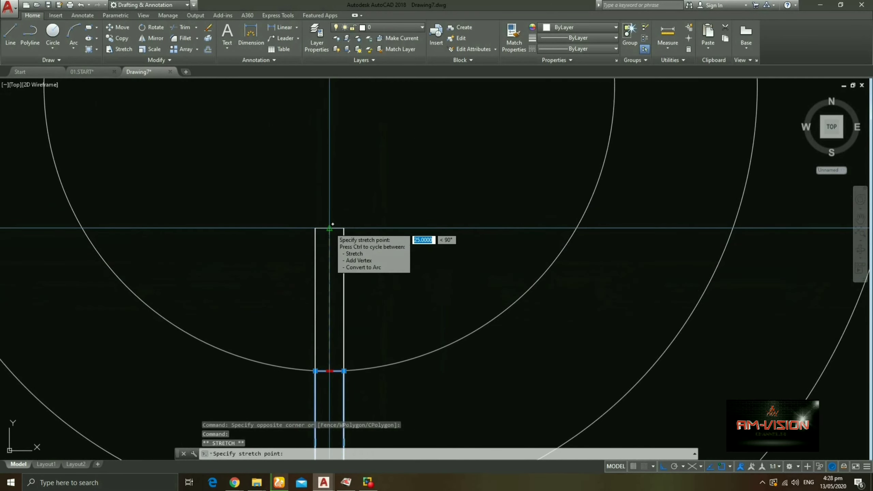
key("Escape")
scroll(377, 207, "down", 4)
scroll(384, 253, "up", 1)
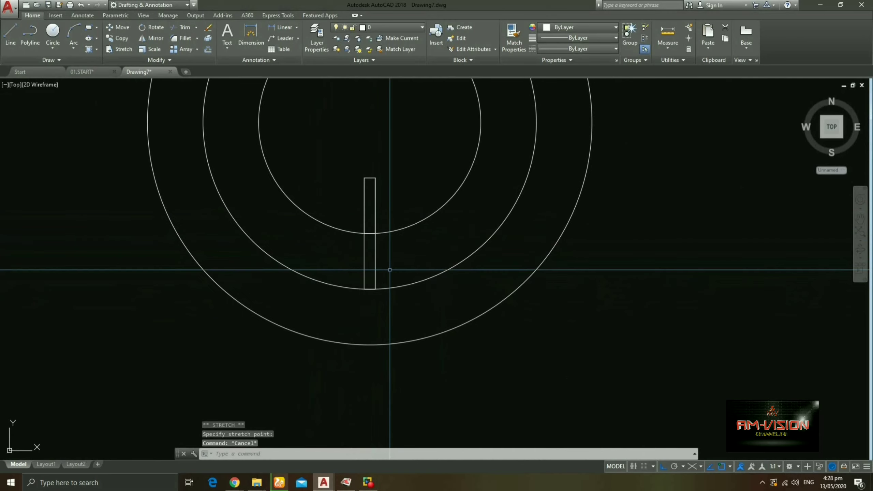
scroll(375, 268, "up", 3)
scroll(361, 275, "down", 3)
mouse_move(388, 261)
middle_mouse_down()
mouse_move(335, 292)
mouse_move(308, 326)
middle_mouse_up()
scroll(335, 291, "down", 2)
middle_click_drag(331, 280, 349, 310)
type("c")
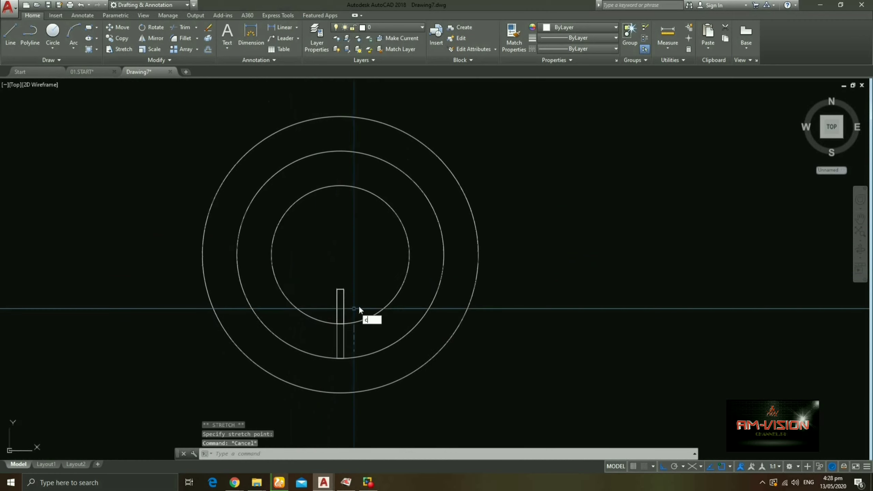
key("Return")
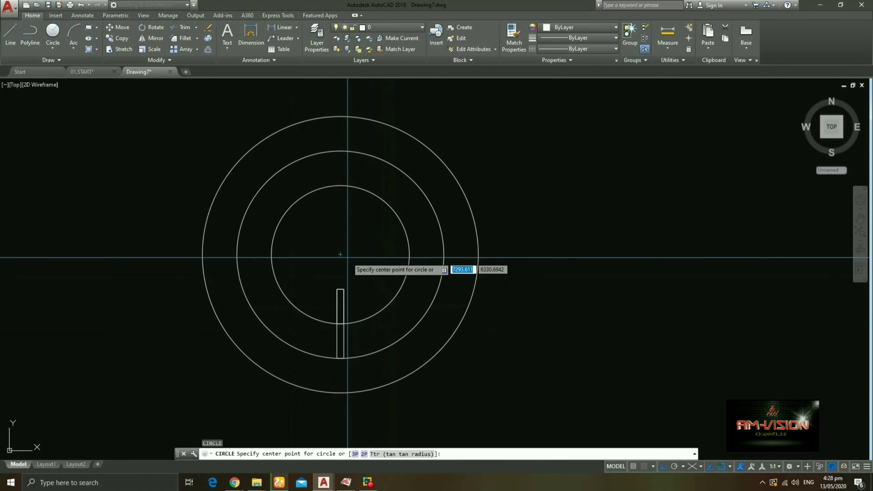
Draw a radius-10 circle at the rings' centre, then shrink it to radius 5
left_click(340, 255)
type("10")
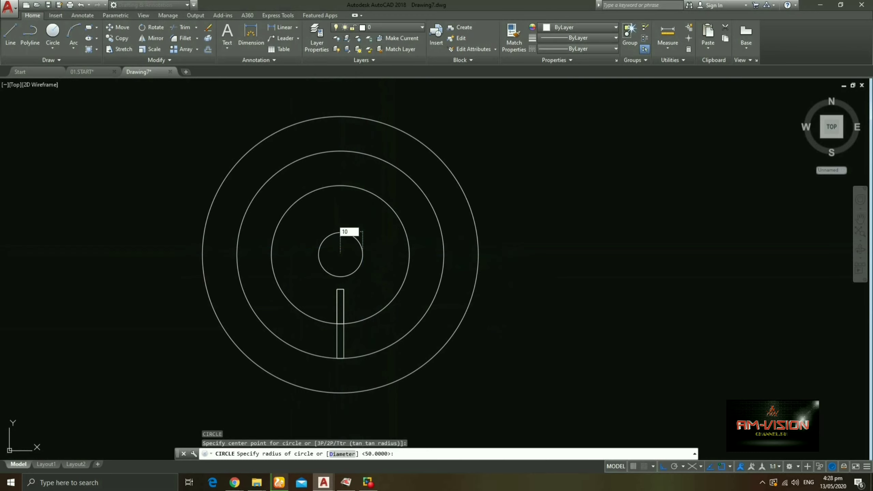
right_click(362, 247)
left_click(375, 250)
scroll(368, 259, "down", 4)
scroll(356, 295, "up", 2)
scroll(354, 249, "up", 2)
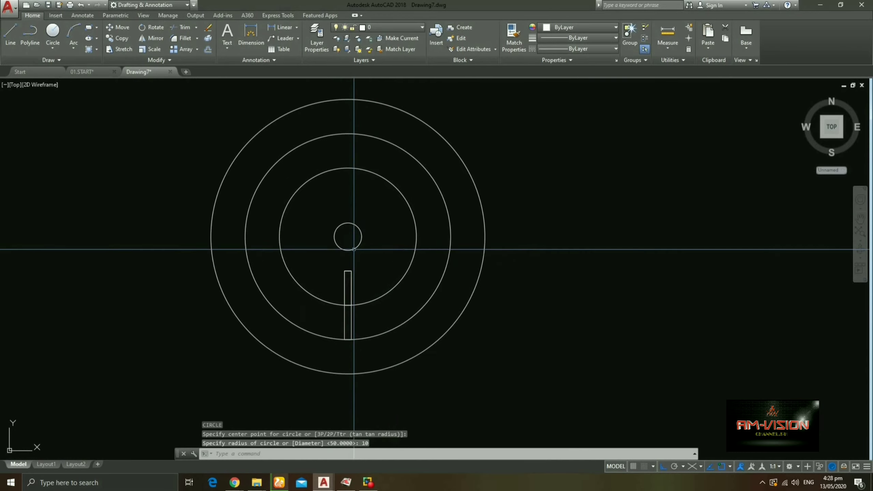
scroll(343, 285, "up", 2)
left_click(352, 244)
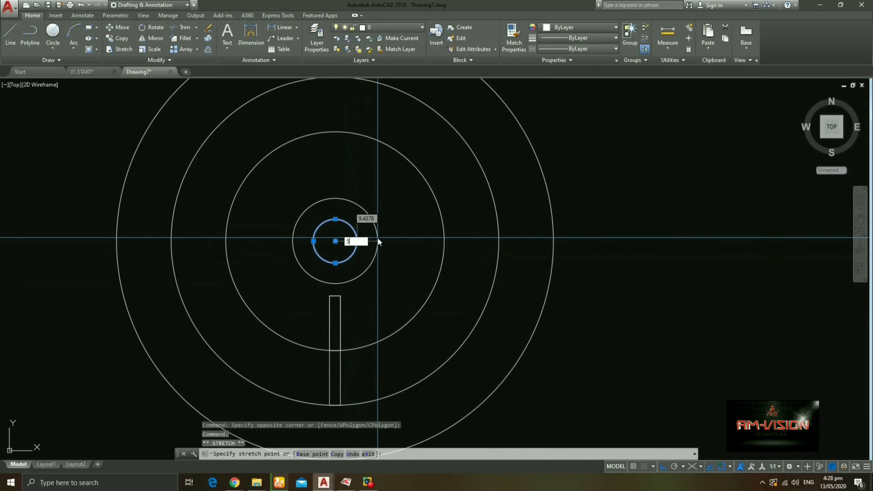
type("5")
key("Return")
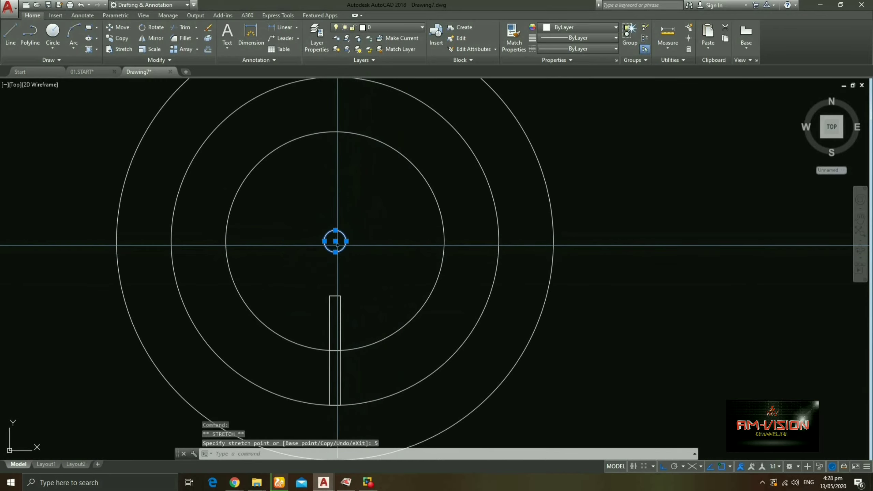
scroll(336, 241, "down", 2)
type("C")
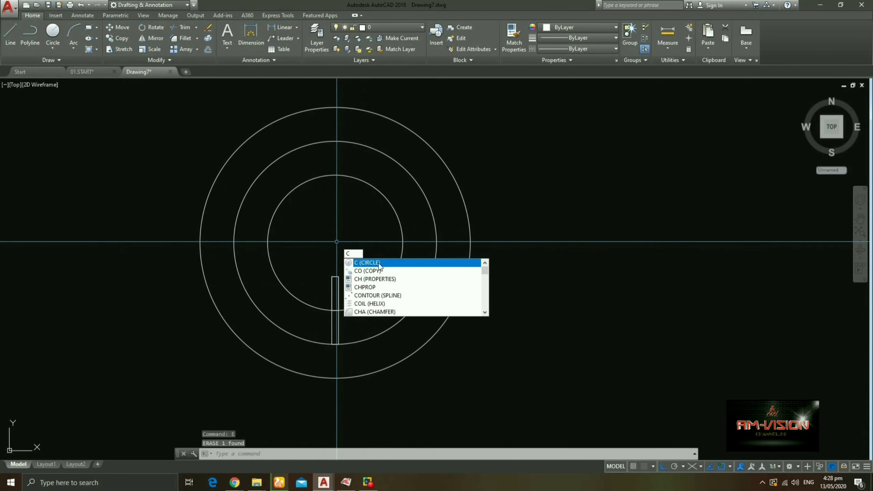
Draw a radius-15 circle at the rings' common centre and orbit into a tilted view
key("Return")
left_click(335, 243)
type("15")
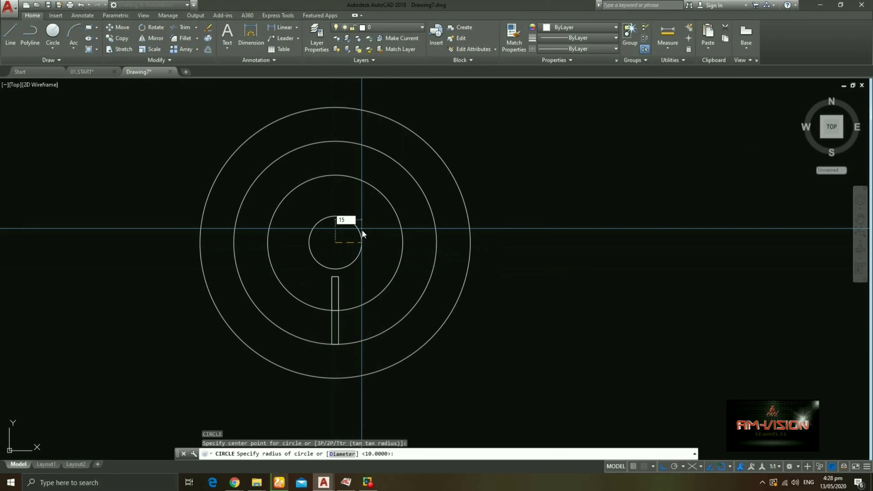
right_click(361, 229)
left_click(377, 234)
scroll(354, 264, "down", 2)
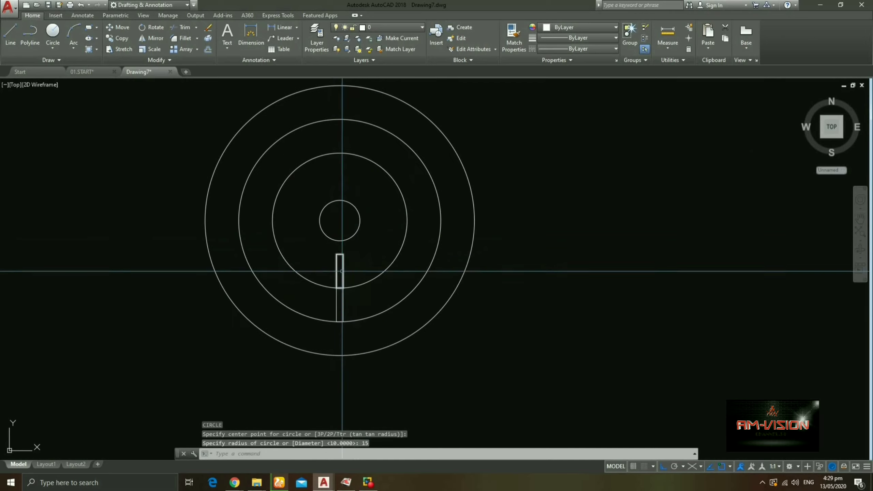
mouse_move(355, 263)
middle_mouse_down("shift")
mouse_move(312, 260)
mouse_move(368, 340)
middle_mouse_up("shift")
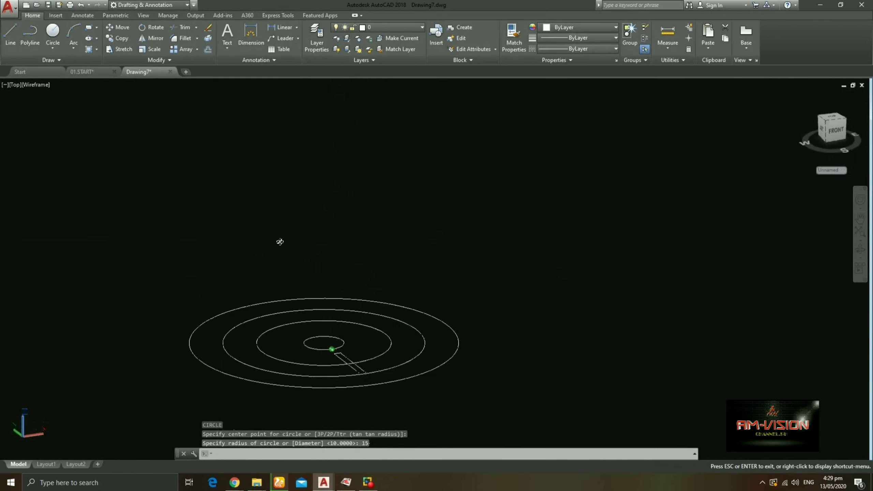
Move the radius-15 circle and innermost ring 30 units up along Z
key("Escape")
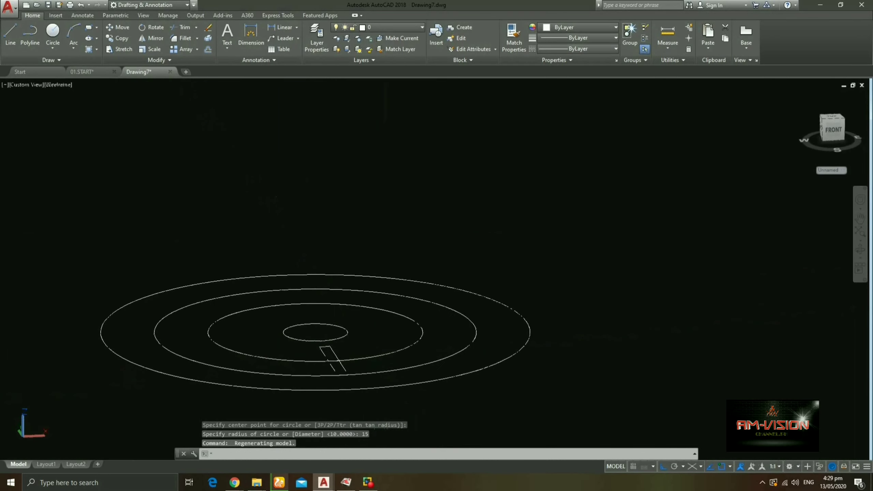
type("m")
key("Return")
left_click(389, 358)
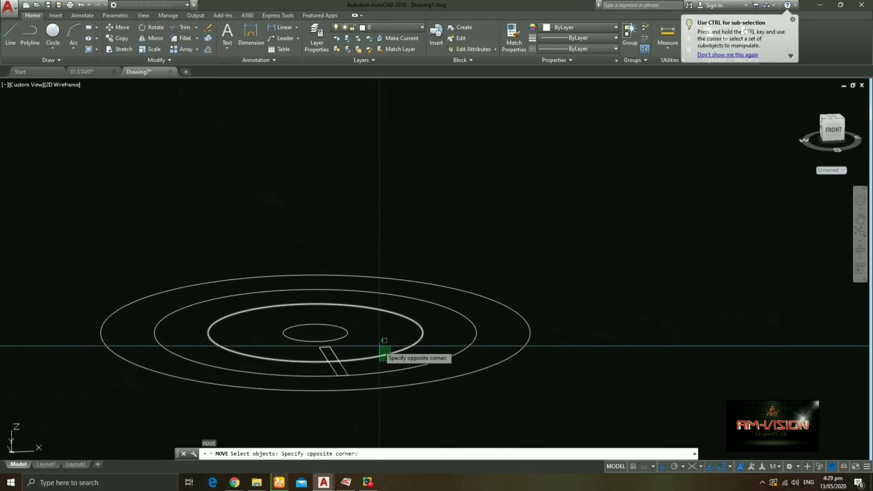
left_click(342, 333)
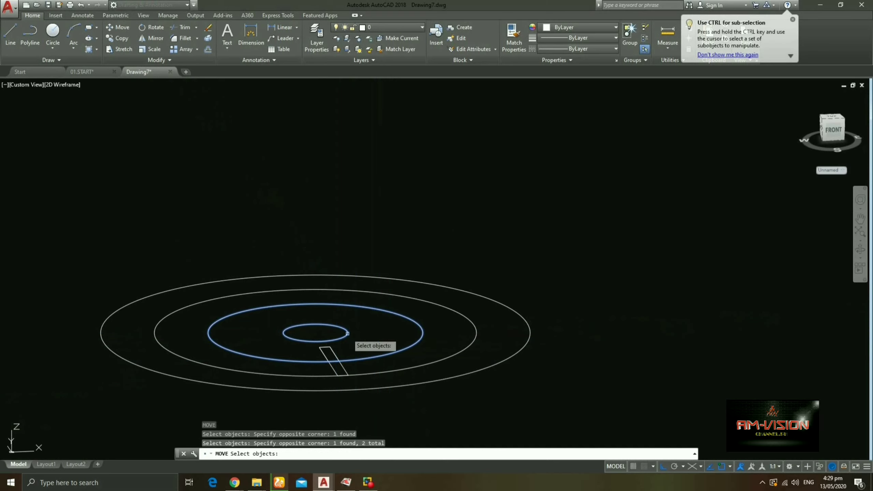
key("Return")
left_click(583, 354)
type("30")
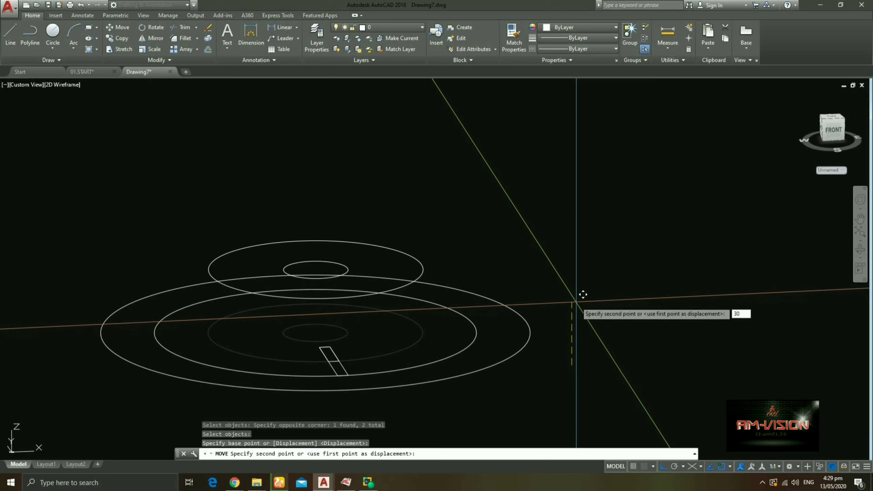
key("Return")
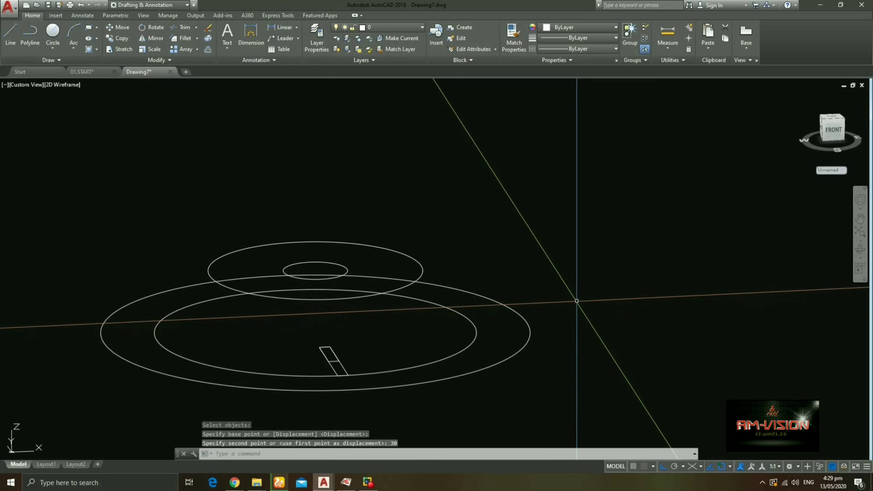
Orbit to view the raised circles and select the slot rectangle
mouse_move(419, 296)
middle_mouse_down("shift")
mouse_move(425, 368)
mouse_move(409, 316)
mouse_move(480, 288)
mouse_move(516, 322)
mouse_move(516, 372)
mouse_move(427, 362)
mouse_move(421, 351)
mouse_move(331, 347)
mouse_move(361, 330)
middle_mouse_up("shift")
scroll(331, 346, "up", 2)
left_click(331, 351)
left_click(354, 366)
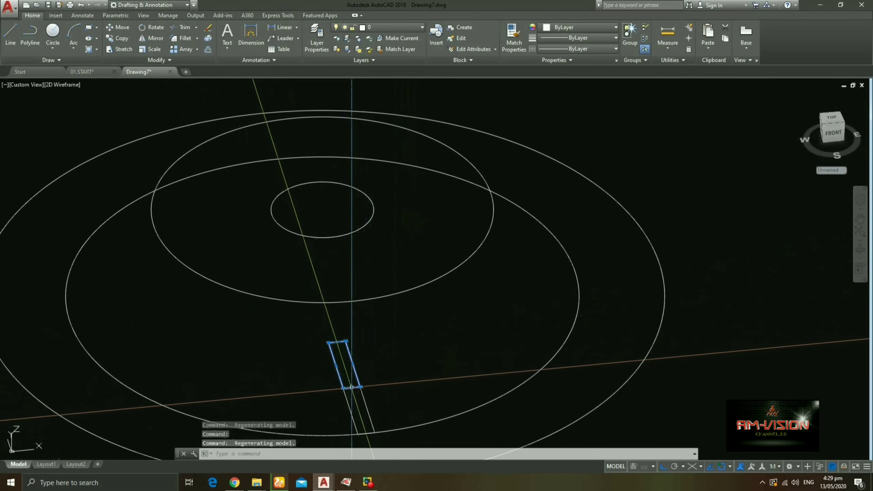
Move the slot rectangle 30 units up along Z
type("m")
key("Return")
left_click(424, 382)
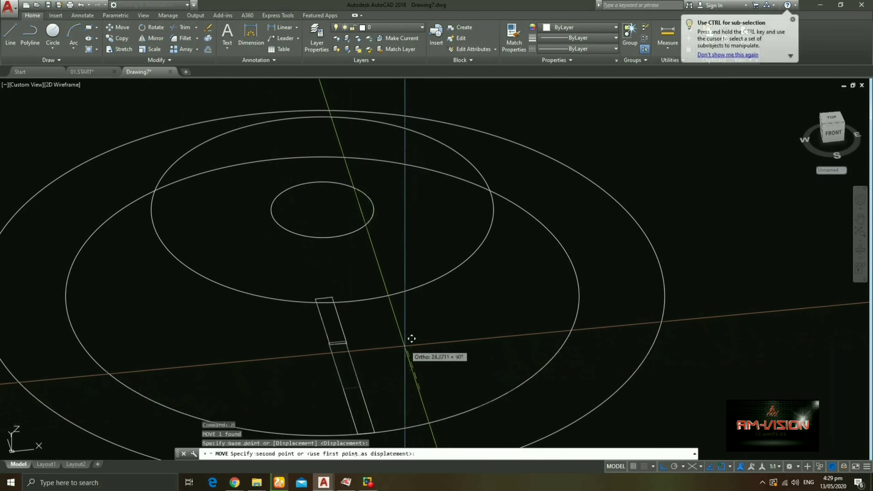
middle_click_drag(417, 354, 444, 301, "shift")
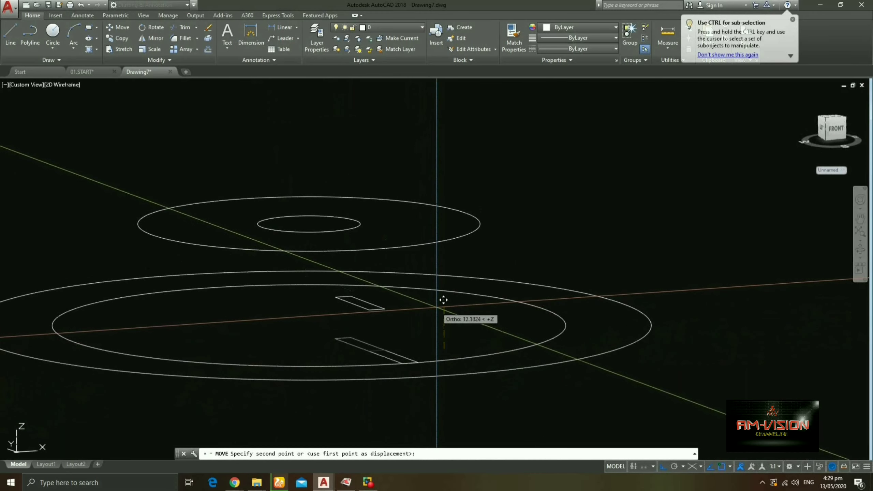
type("30")
key("Return")
key("Escape")
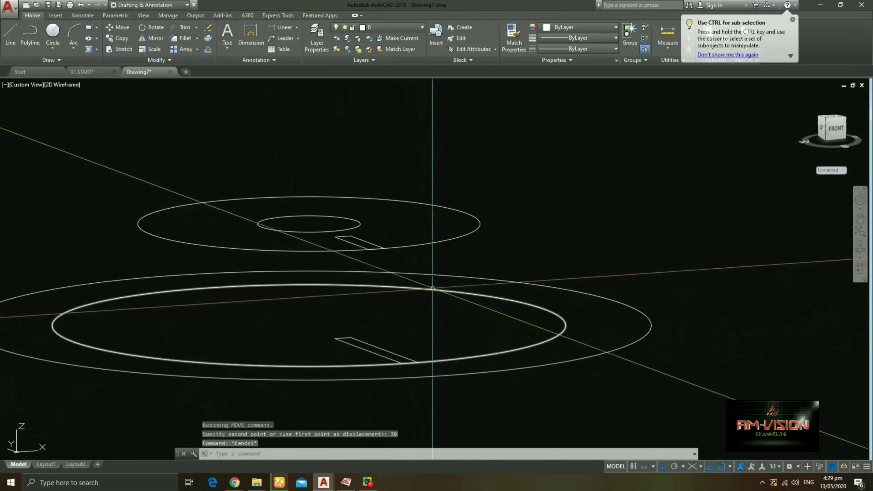
mouse_move(435, 311)
middle_mouse_down("shift")
mouse_move(456, 375)
mouse_move(451, 318)
middle_mouse_up("shift")
mouse_move(451, 355)
middle_mouse_down("shift")
mouse_move(431, 314)
mouse_move(433, 347)
mouse_move(452, 351)
mouse_move(464, 316)
middle_mouse_up("shift")
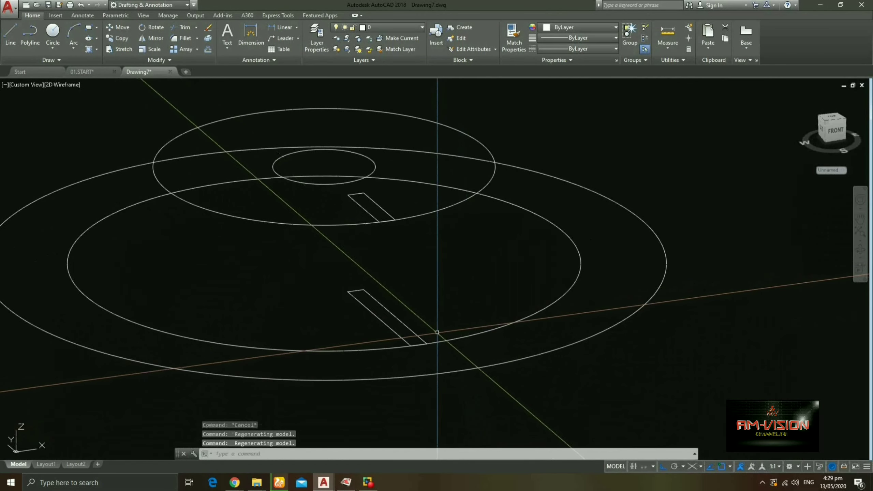
Window-select the inner circle and slot and lift them 20 units higher
type("m")
key("Return")
left_click(441, 347)
left_click(387, 313)
key("Return")
scroll(413, 318, "down", 3)
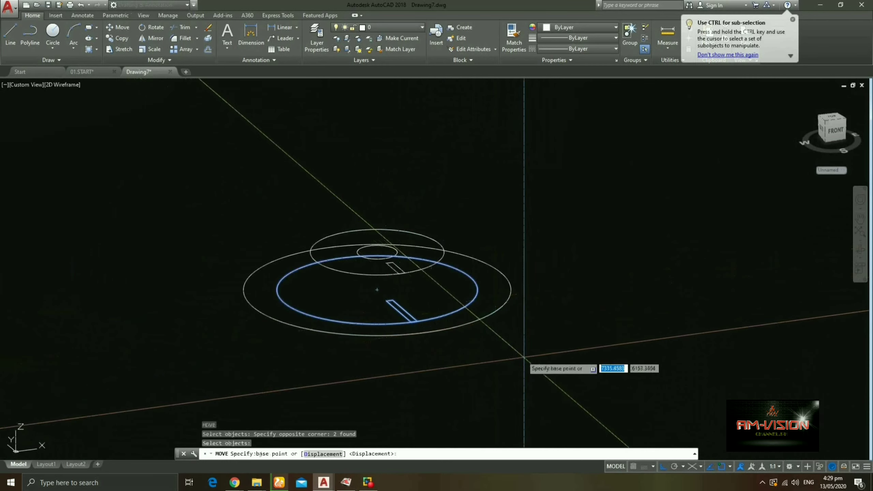
scroll(523, 361, "up", 2)
scroll(497, 331, "down", 1)
left_click(540, 359)
type("20")
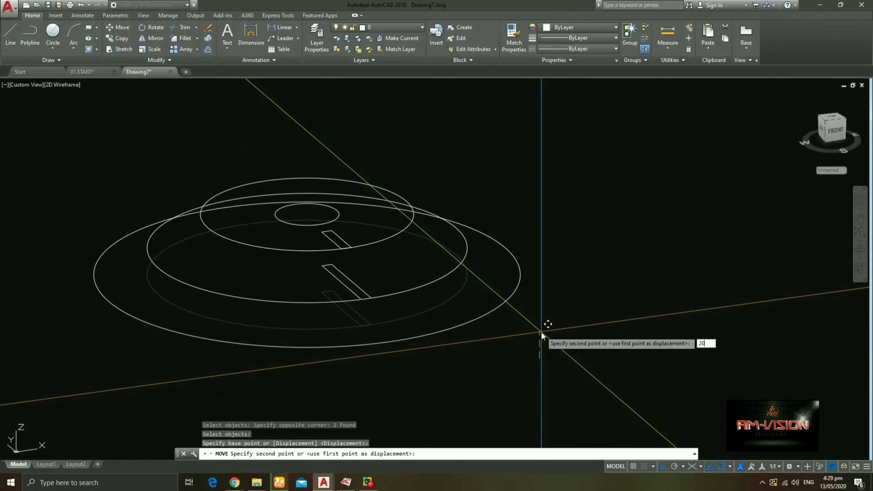
key("Return")
middle_click_drag(542, 332, 423, 277, "shift")
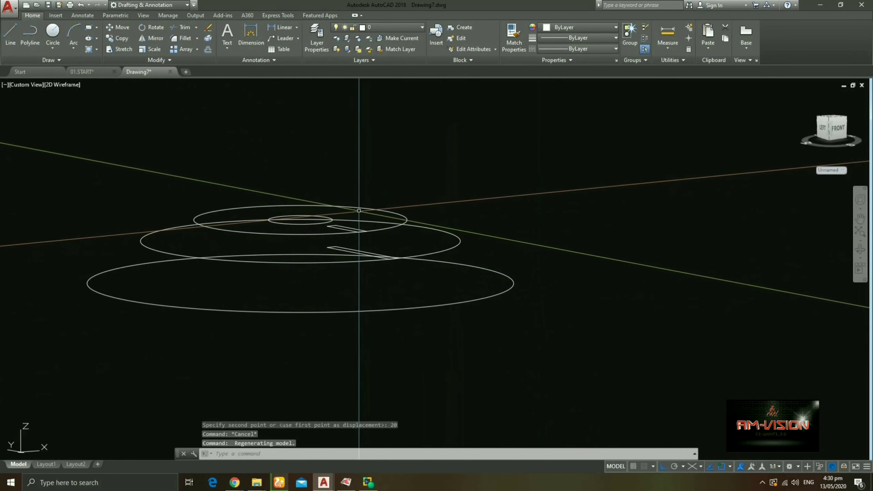
Move the top circle group a further 10 units up along Z
mouse_move(379, 241)
middle_mouse_down("shift")
mouse_move(366, 371)
mouse_move(357, 229)
mouse_move(356, 266)
middle_mouse_up("shift")
type("m")
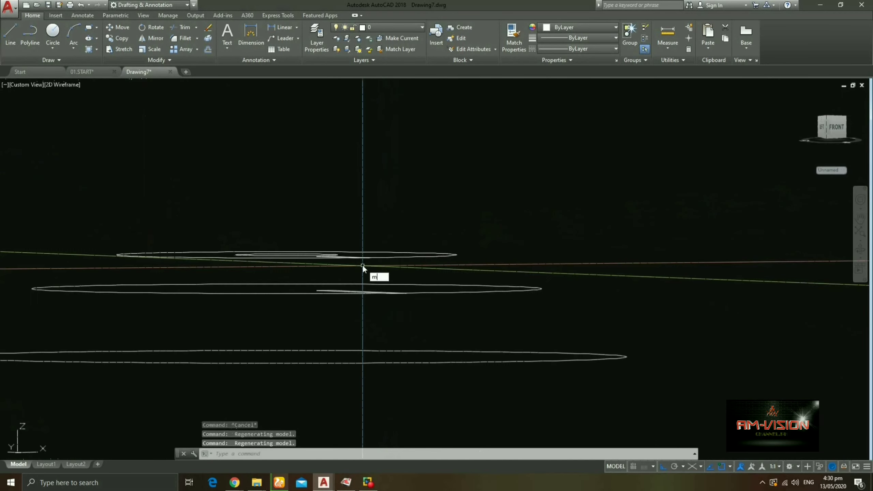
key("Return")
left_click(355, 267)
left_click(267, 165)
key("Return")
left_click(534, 243)
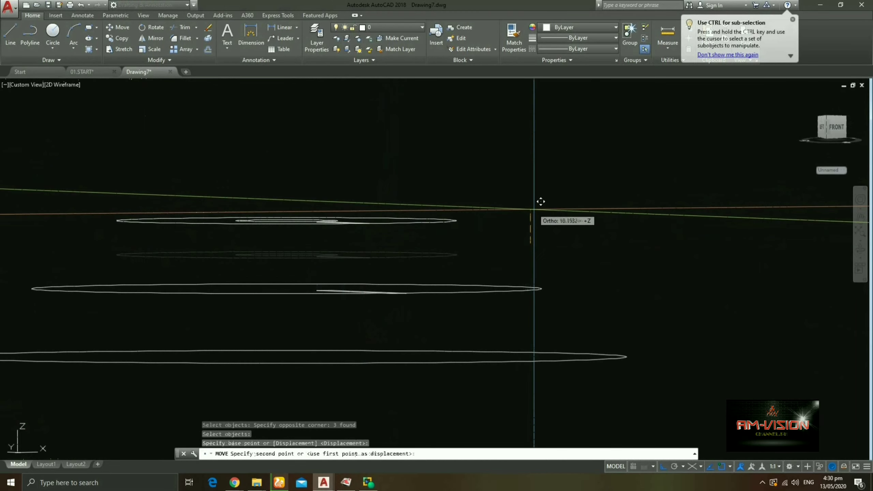
type("10")
key("Return")
mouse_move(536, 206)
middle_mouse_down("shift")
mouse_move(522, 241)
mouse_move(484, 280)
mouse_move(561, 345)
mouse_move(480, 332)
mouse_move(436, 265)
mouse_move(350, 272)
mouse_move(405, 312)
mouse_move(395, 345)
mouse_move(468, 306)
mouse_move(487, 270)
mouse_move(487, 297)
mouse_move(496, 272)
middle_mouse_up("shift")
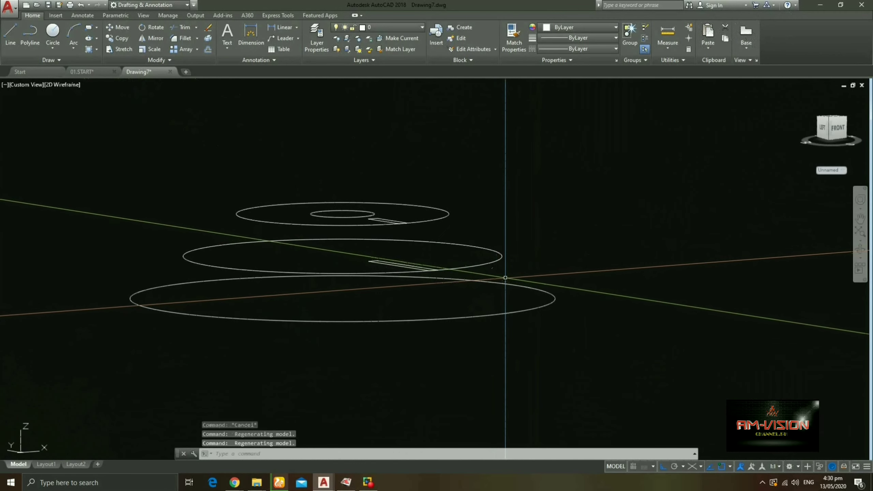
Copy the middle circle 10 units straight down along −Z
type("co")
key("Return")
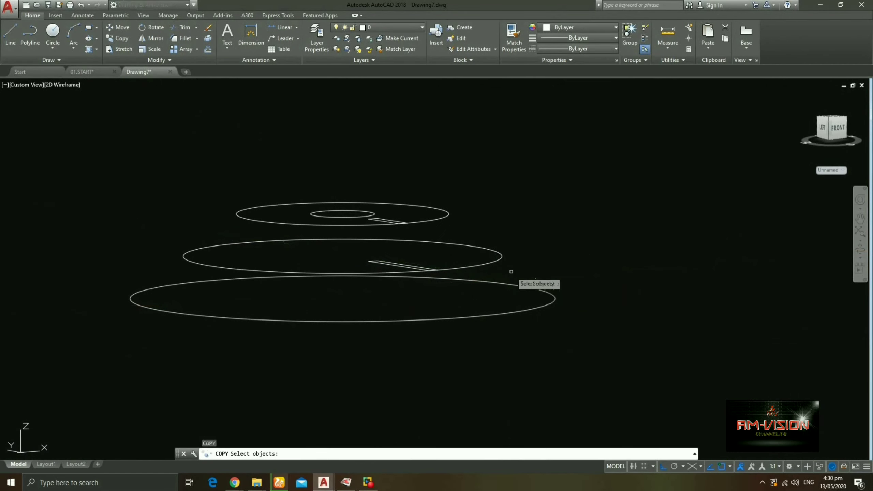
key("Return")
left_click(609, 206)
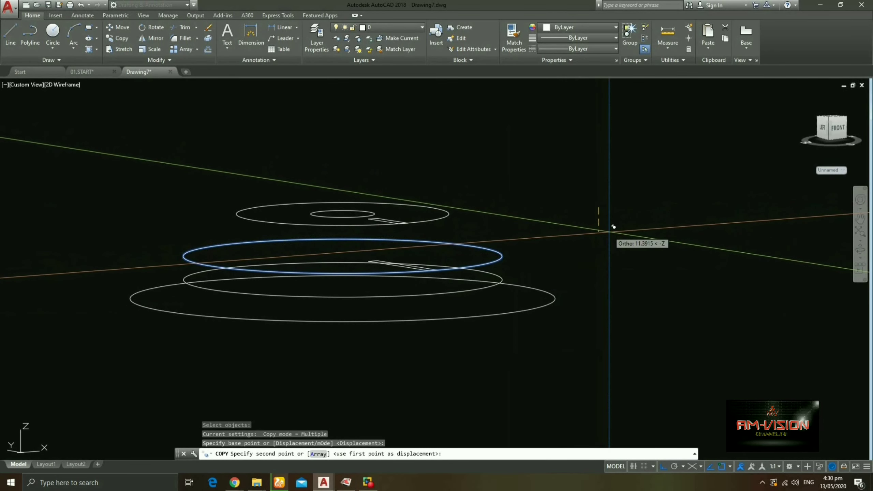
type("10")
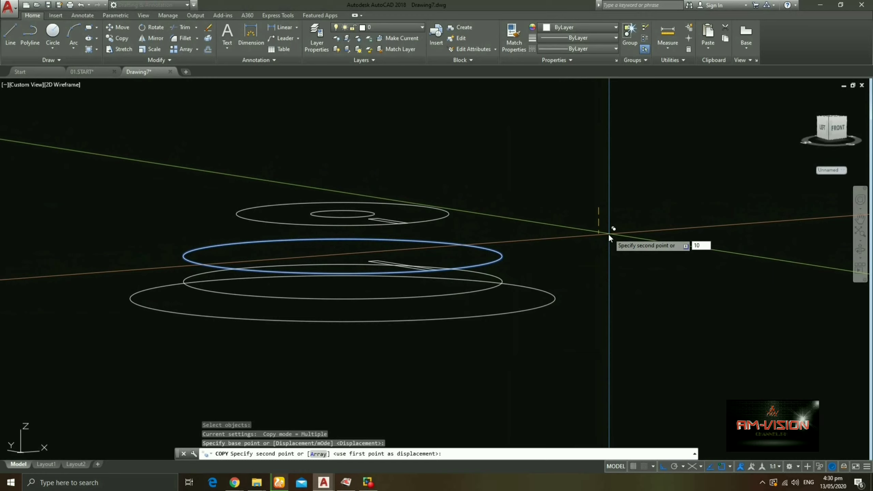
right_click(608, 233)
left_click(638, 241)
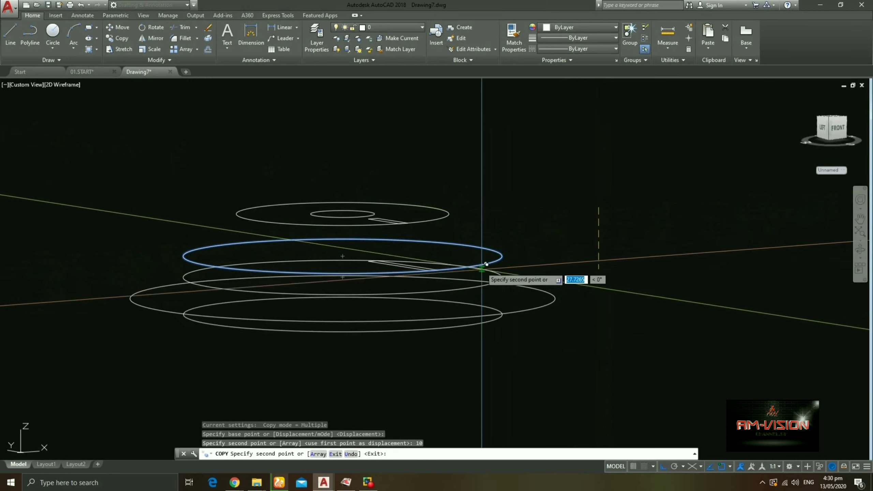
key("Escape")
mouse_move(499, 276)
middle_mouse_down("shift")
mouse_move(406, 274)
mouse_move(486, 323)
mouse_move(415, 292)
mouse_move(432, 318)
middle_mouse_up("shift")
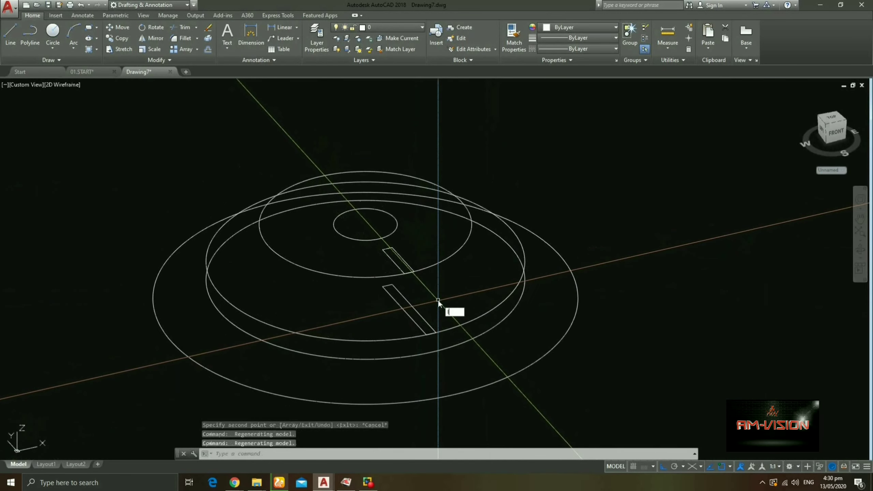
type("LO")
Loft the two slot rectangles with cross sections only into a wedge-shaped rib
left_click(468, 331)
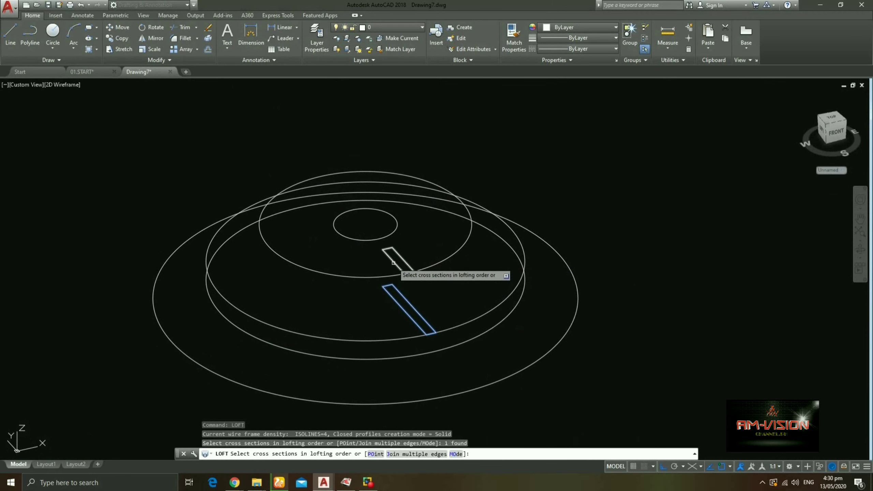
mouse_move(416, 310)
middle_mouse_down()
mouse_move(421, 258)
mouse_move(417, 321)
middle_mouse_up()
left_click(434, 304)
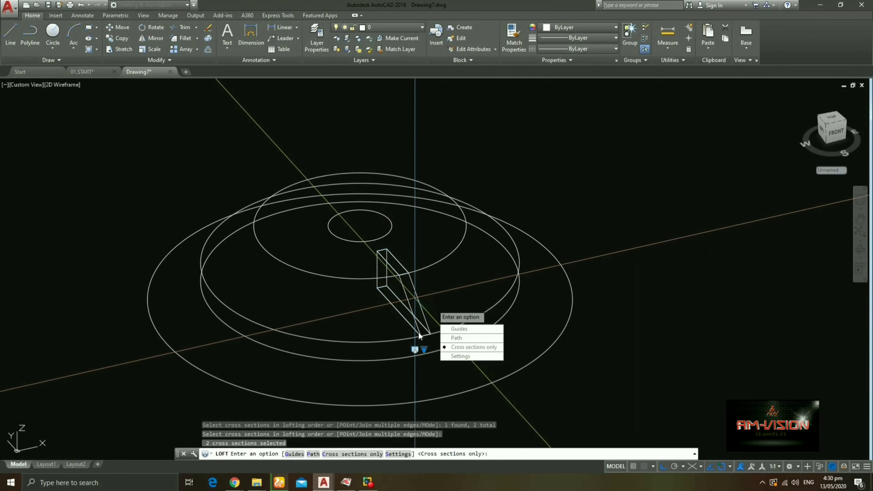
left_click(463, 348)
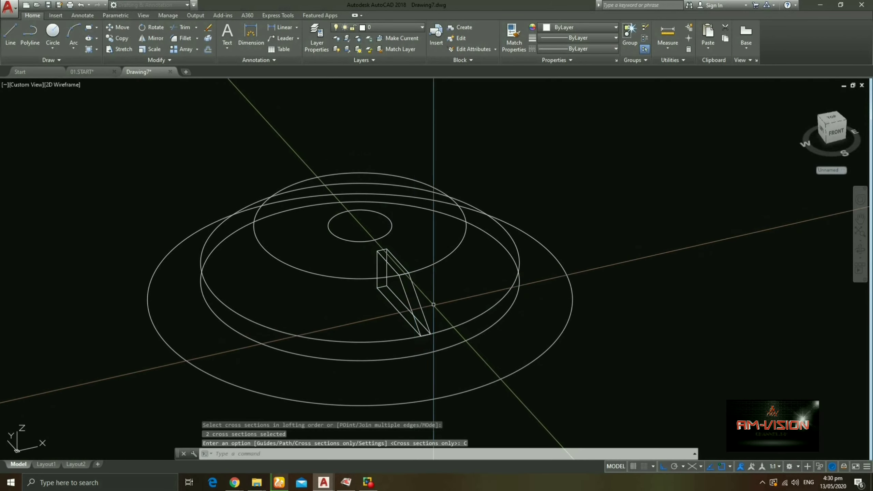
mouse_move(462, 352)
middle_mouse_down("shift")
mouse_move(352, 244)
mouse_move(414, 303)
middle_mouse_up("shift")
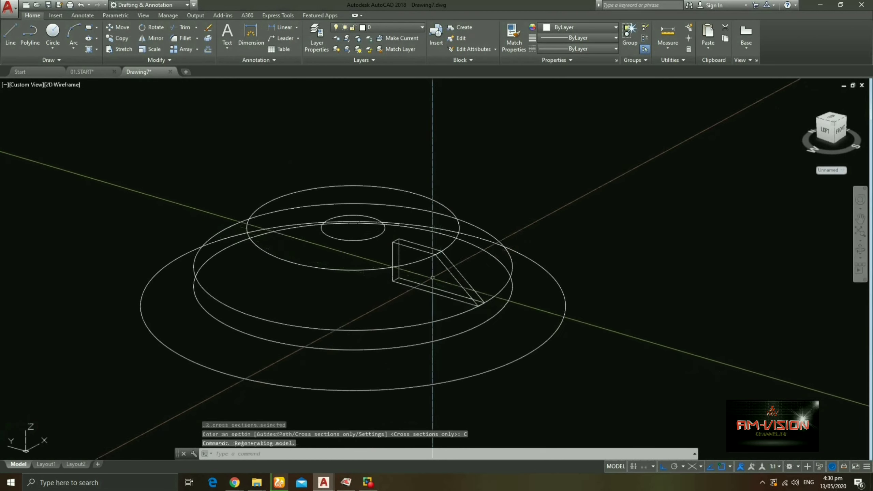
mouse_move(525, 315)
middle_mouse_down()
mouse_move(437, 311)
mouse_move(476, 358)
middle_mouse_up()
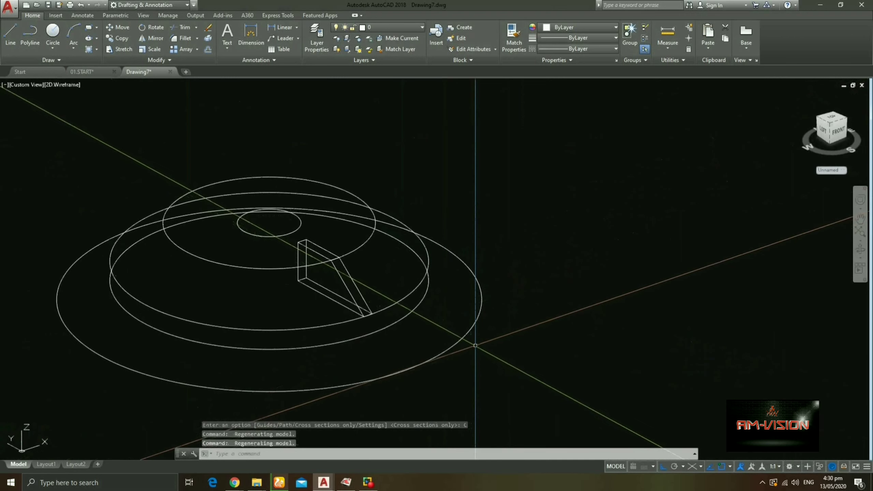
Loft the large bottom circle to the lower middle circle, cross sections only, as a cone-like base
type("LO")
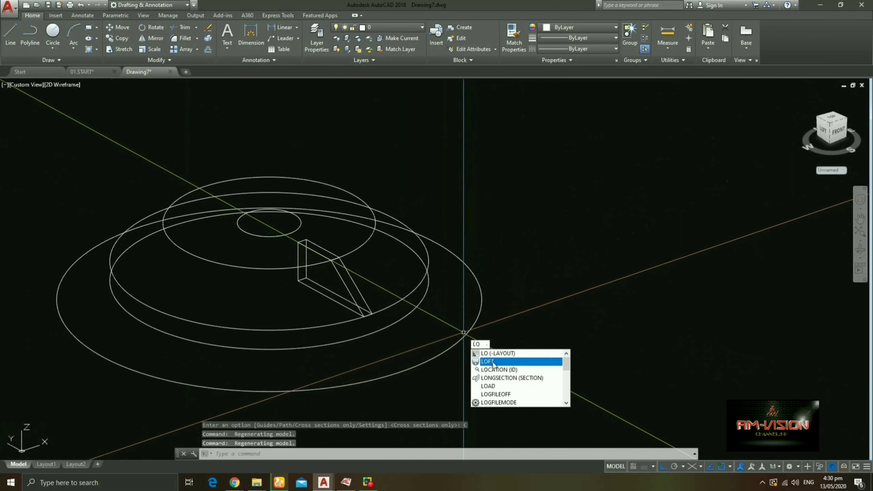
left_click(493, 363)
left_click(465, 338)
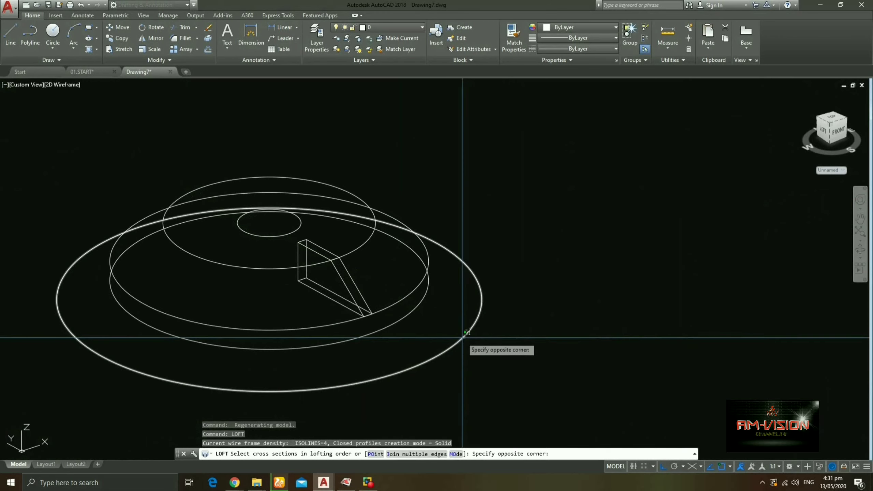
left_click(406, 316)
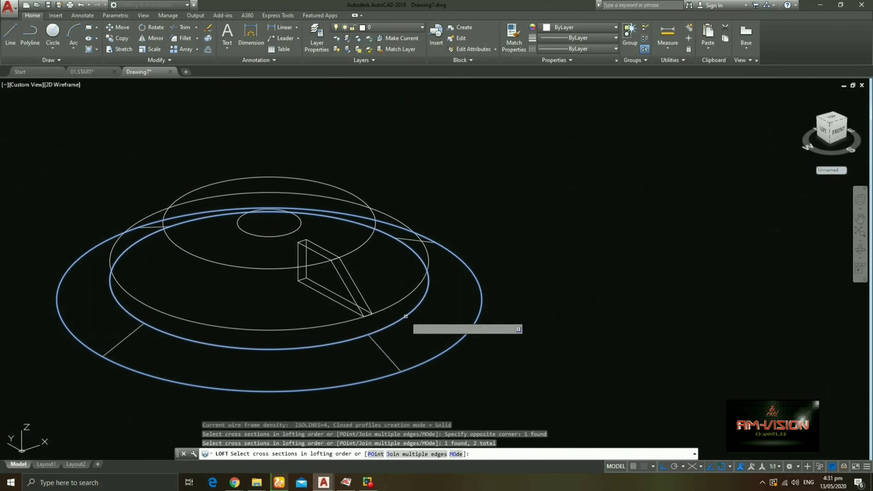
right_click(408, 316)
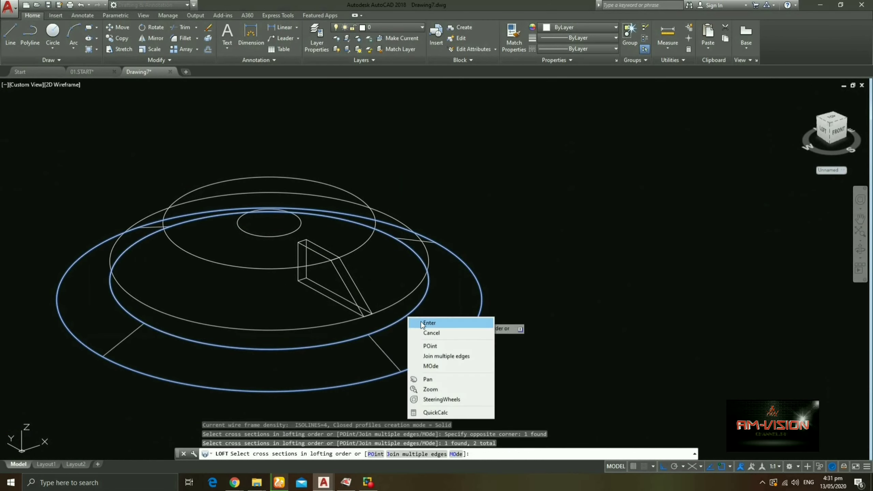
left_click(421, 322)
key("Down")
key("Down")
key("Down")
key("Return")
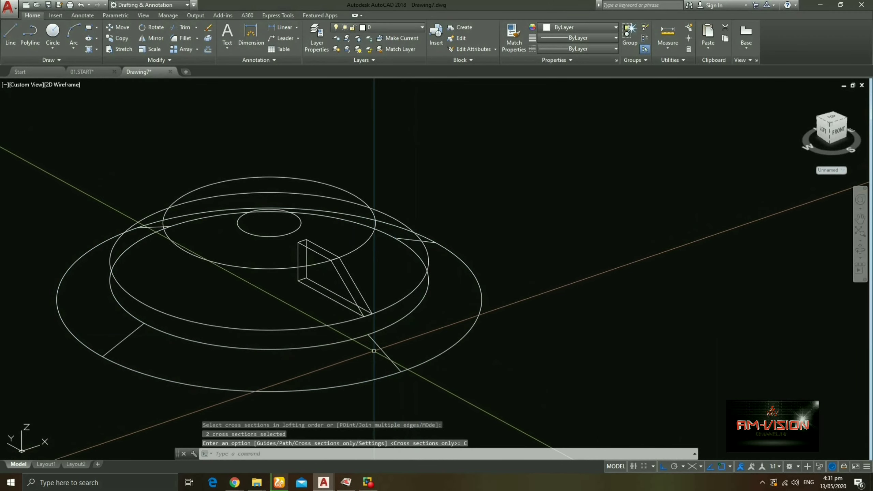
middle_click_drag(419, 318, 300, 311, "shift")
left_click(63, 84)
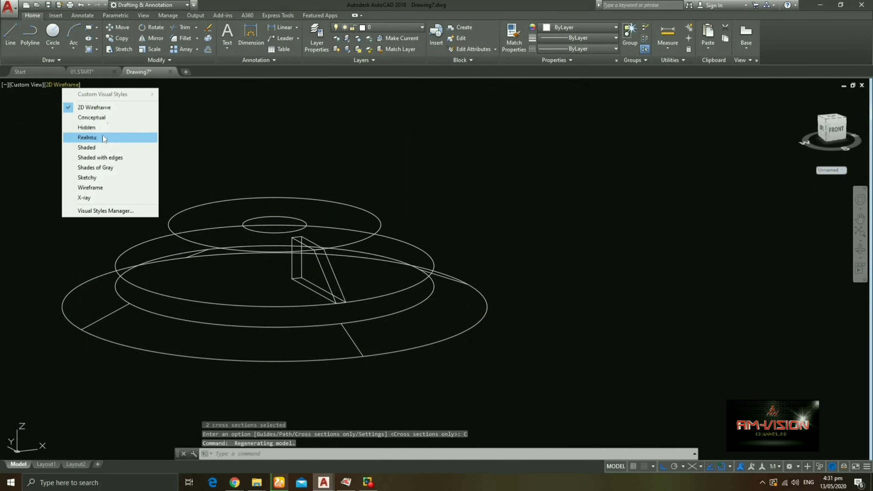
left_click(96, 151)
mouse_move(413, 312)
middle_mouse_down("shift")
mouse_move(491, 285)
mouse_move(456, 312)
middle_mouse_up("shift")
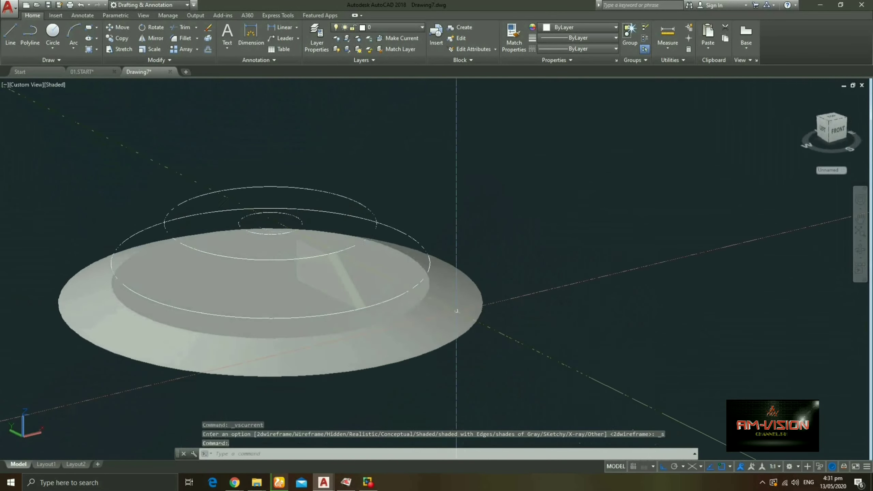
left_click(55, 84)
left_click(86, 109)
mouse_move(396, 261)
middle_mouse_down("shift")
mouse_move(413, 245)
mouse_move(447, 247)
mouse_move(445, 255)
middle_mouse_up("shift")
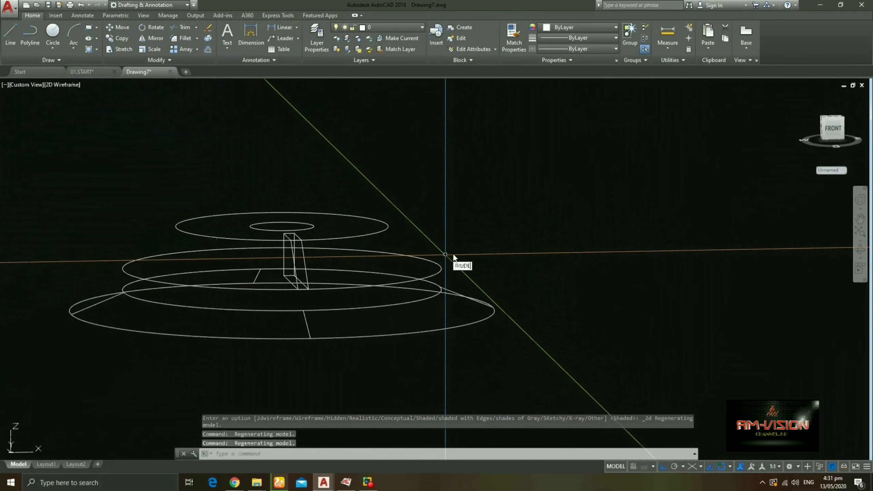
Extrude the middle circle 10 units into a solid disc
left_click(475, 277)
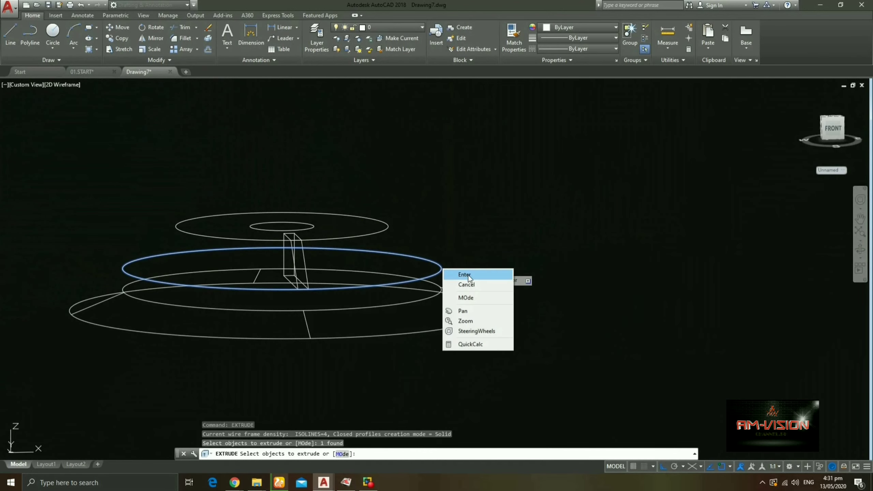
left_click(469, 277)
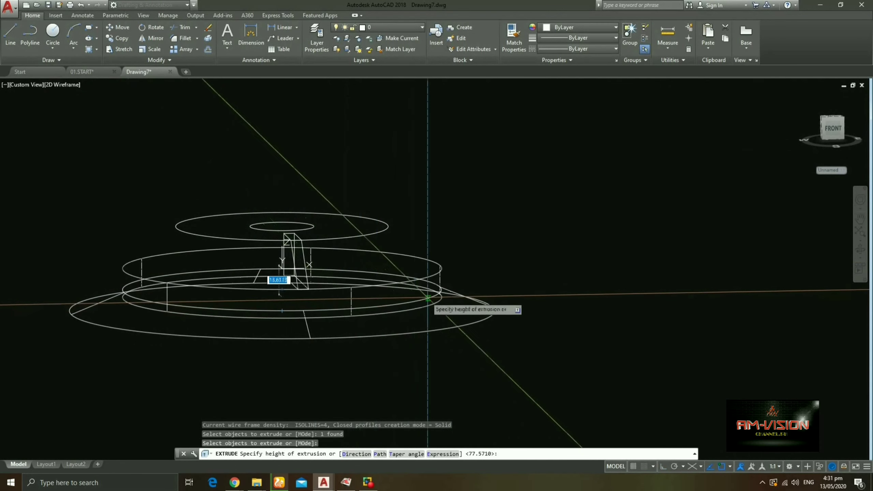
scroll(441, 287, "up", 2)
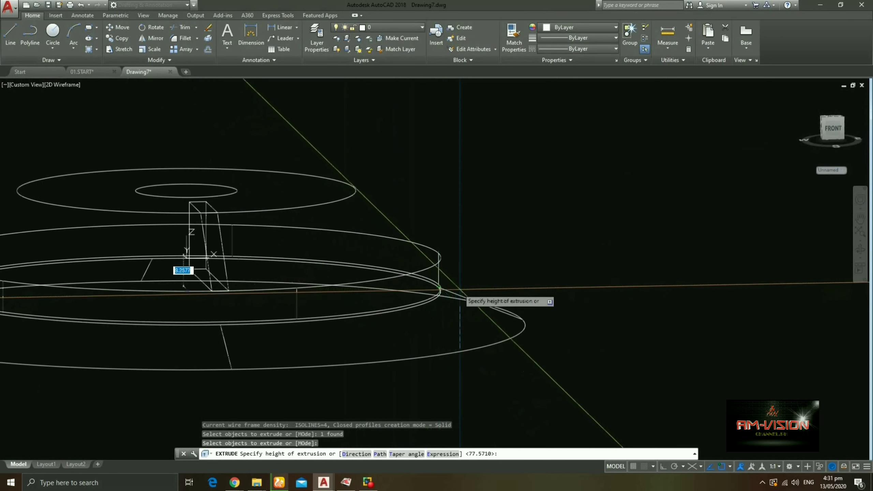
scroll(460, 292, "up", 3)
type("10")
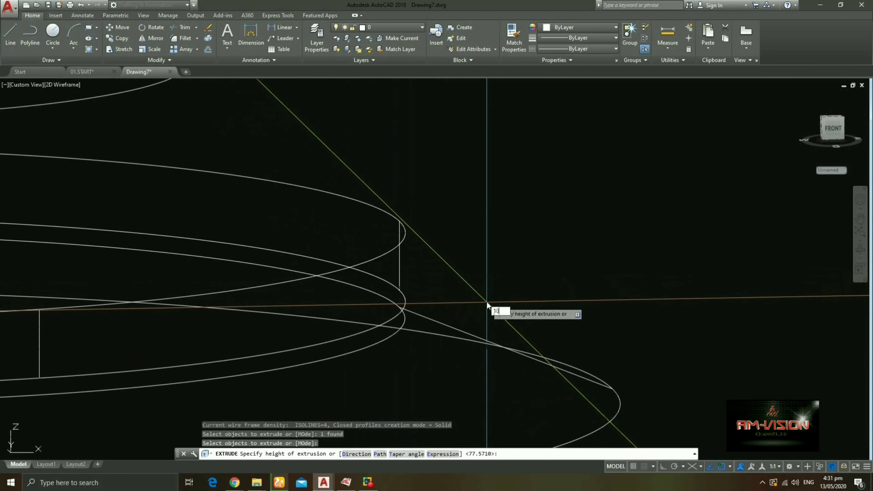
right_click(487, 299)
left_click(502, 304)
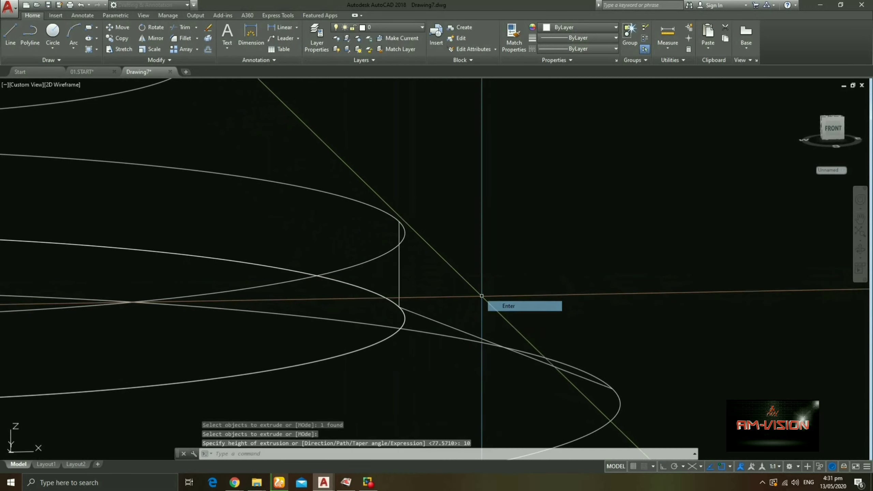
scroll(455, 273, "down", 1)
scroll(390, 298, "down", 2)
scroll(362, 288, "down", 2)
scroll(376, 279, "down", 2)
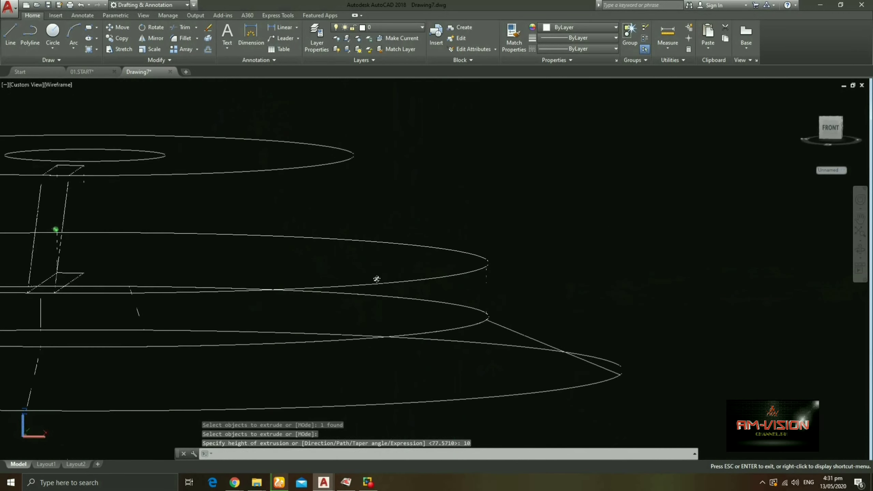
mouse_move(376, 279)
middle_mouse_down()
mouse_move(430, 256)
mouse_move(287, 347)
mouse_move(279, 318)
middle_mouse_up()
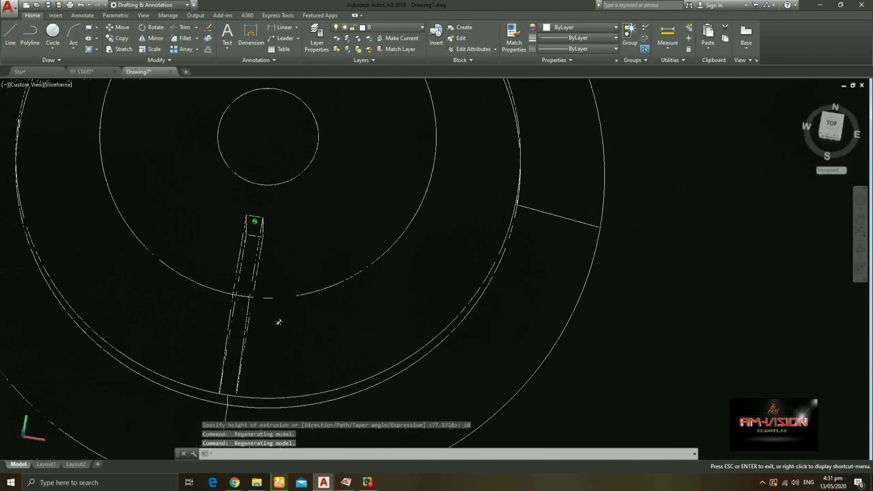
Switch to Top view and centre the right-hand rings
left_click(30, 85)
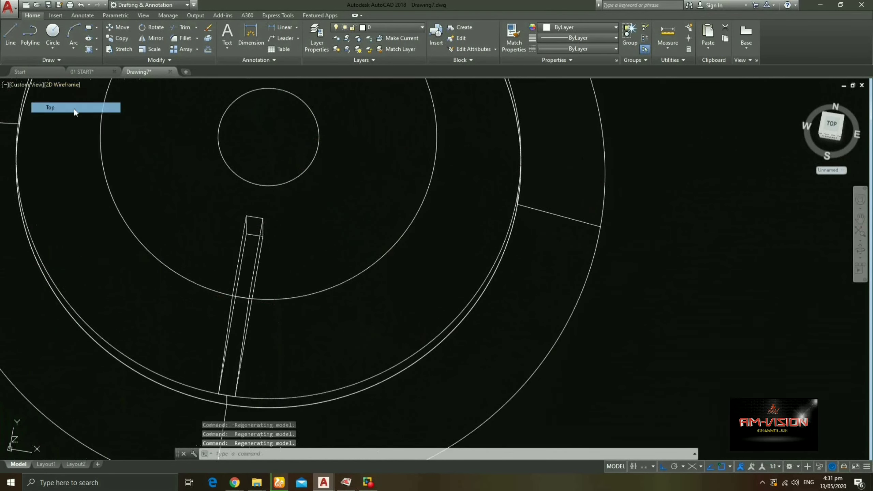
left_click(74, 107)
middle_click_drag(351, 234, 71, 250)
scroll(392, 241, "up", 3)
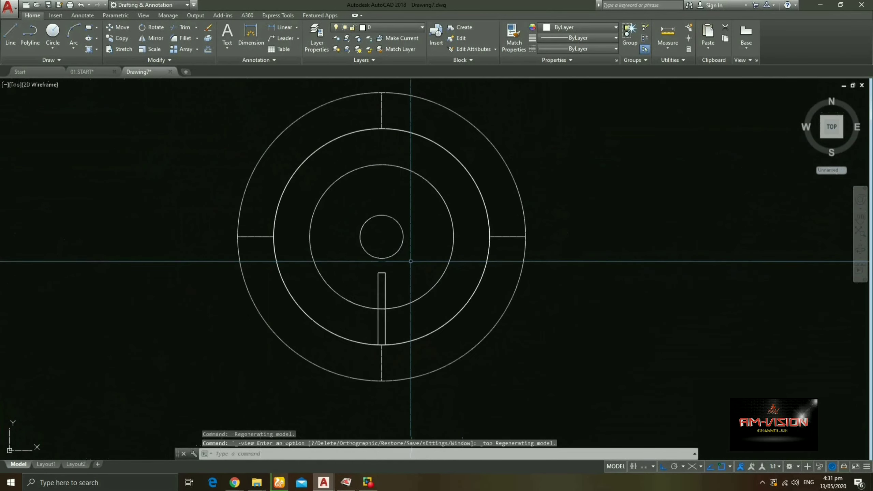
scroll(392, 241, "up", 2)
scroll(431, 277, "down", 2)
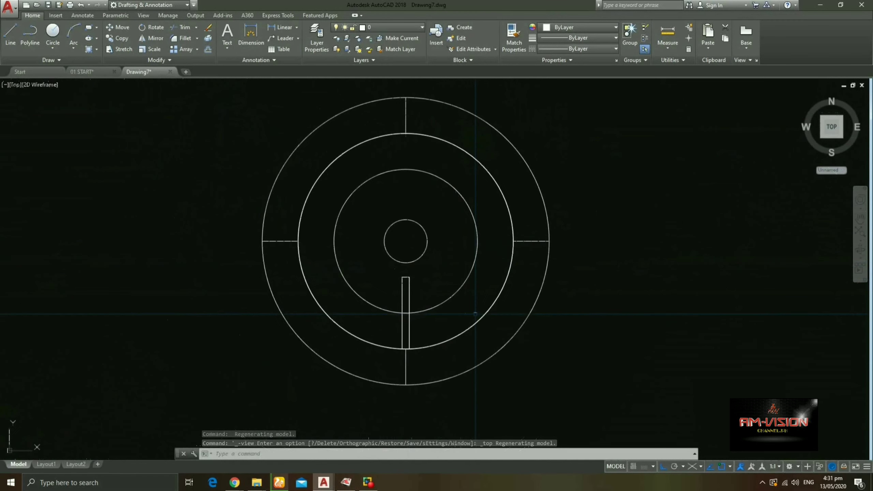
type("c")
Draw a radius-70 circle at the rings' centre, then orbit into a 3D view
key("Return")
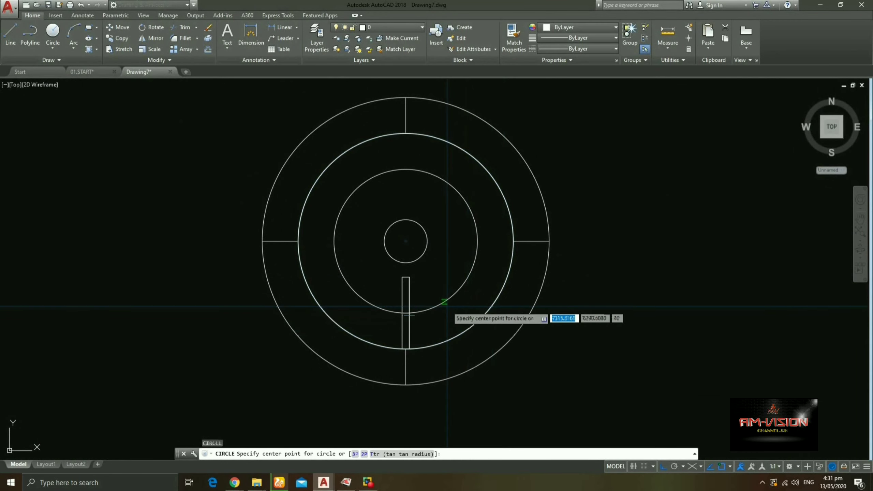
scroll(411, 247, "down", 4)
scroll(411, 247, "down", 2)
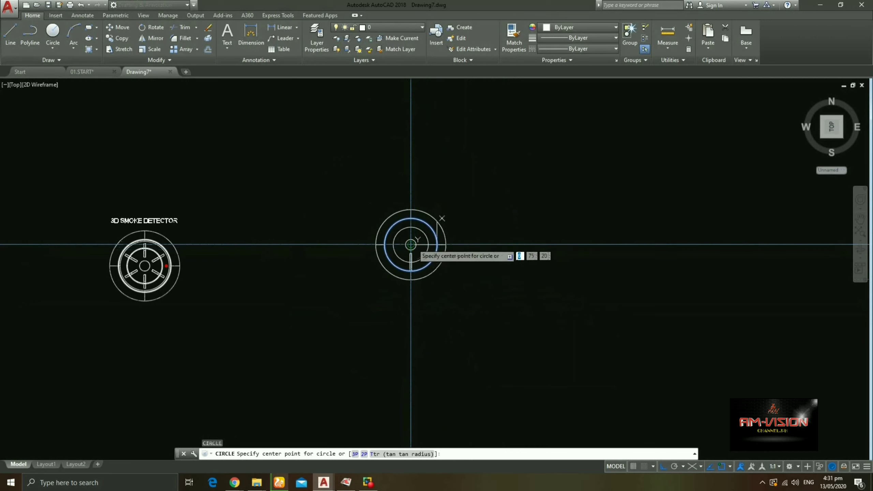
left_click(411, 245)
scroll(410, 245, "up", 5)
scroll(396, 234, "up", 2)
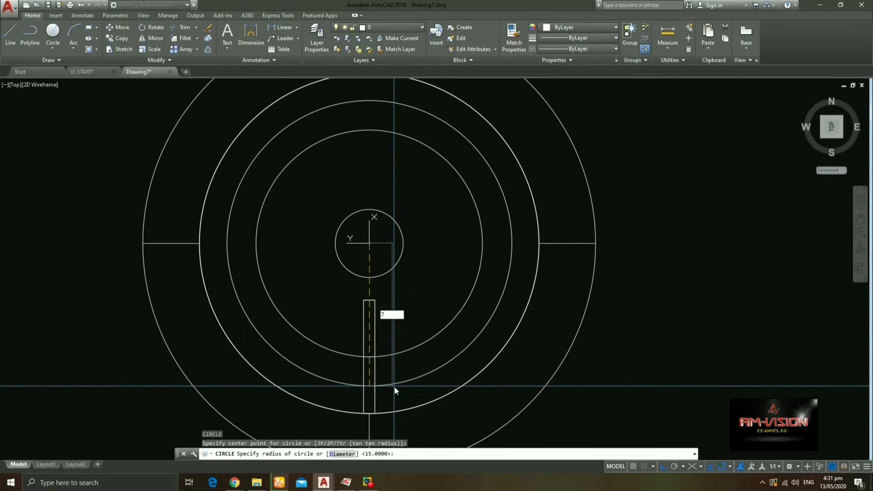
type("0")
right_click(394, 386)
left_click(409, 287)
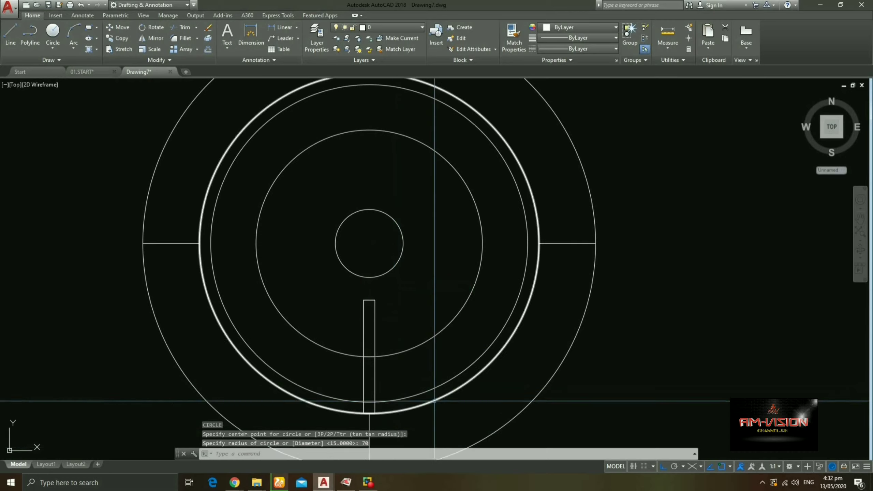
middle_click_drag(434, 401, 480, 258, "shift")
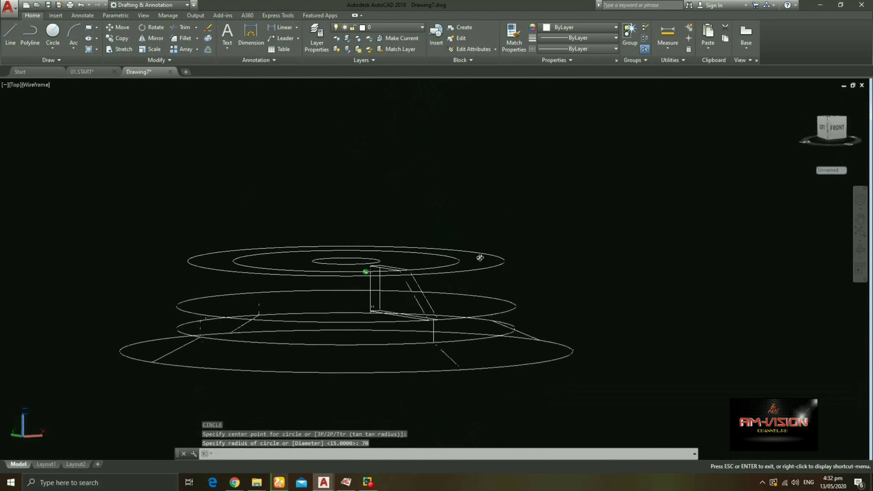
In Front view, move the radius-70 circle down below the top ring
left_click(23, 87)
left_click(58, 146)
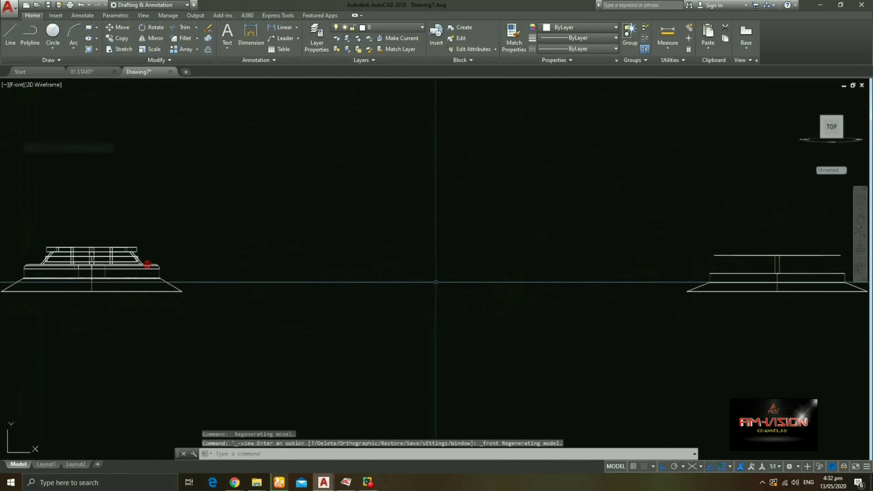
middle_click_drag(436, 282, 383, 291)
scroll(578, 253, "up", 4)
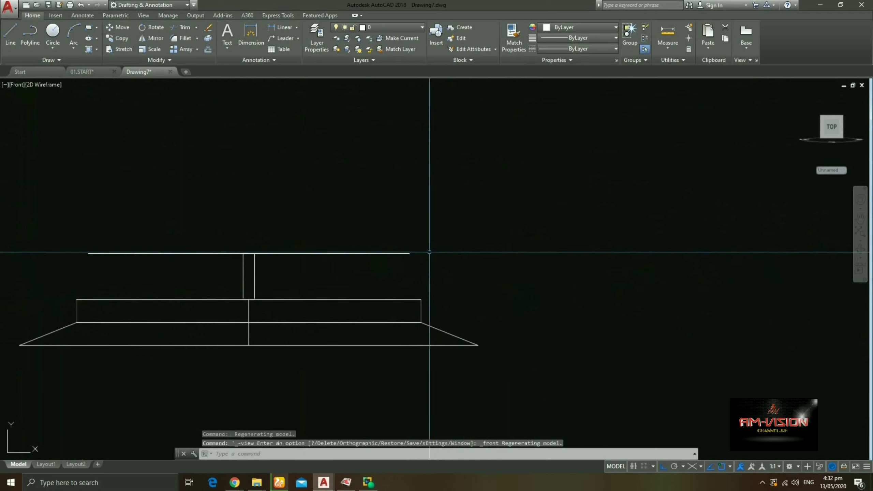
left_click(406, 253)
type("m")
key("Return")
left_click(543, 208)
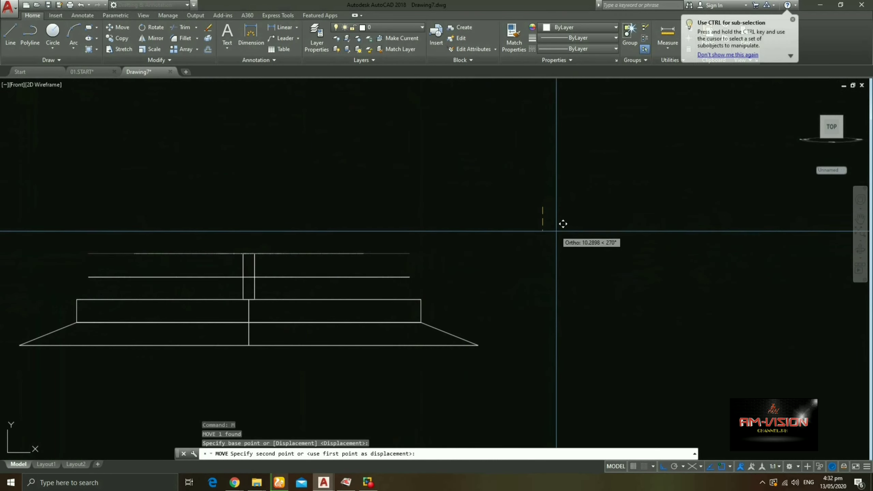
left_click(562, 230)
middle_click_drag(394, 276, 506, 259)
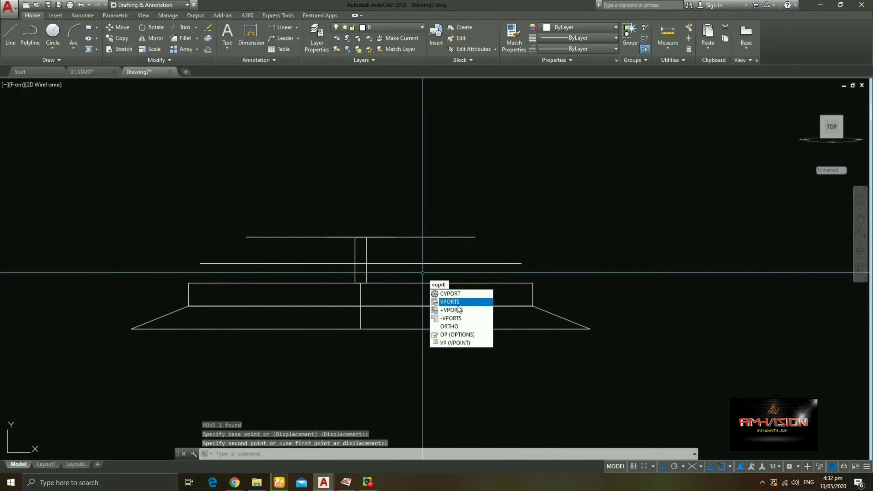
Apply the Three: Right viewport layout, setting the right pane to Top then orbiting it into 3D
left_click(457, 305)
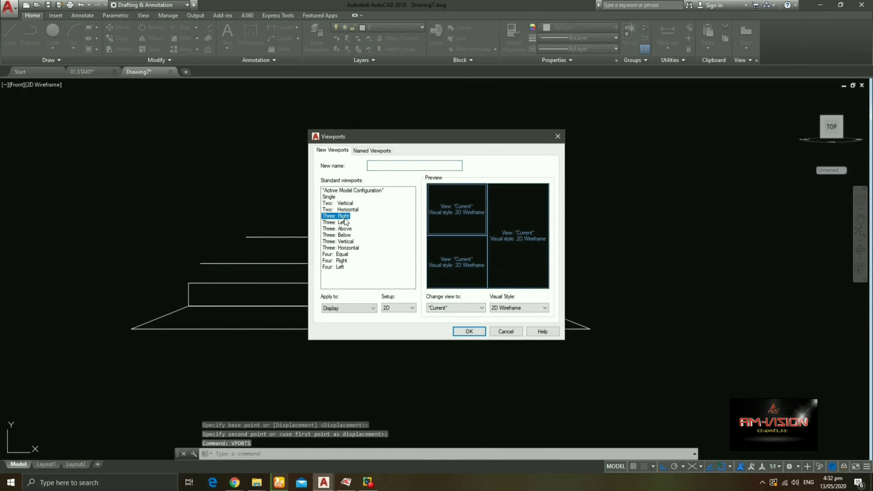
left_click(470, 332)
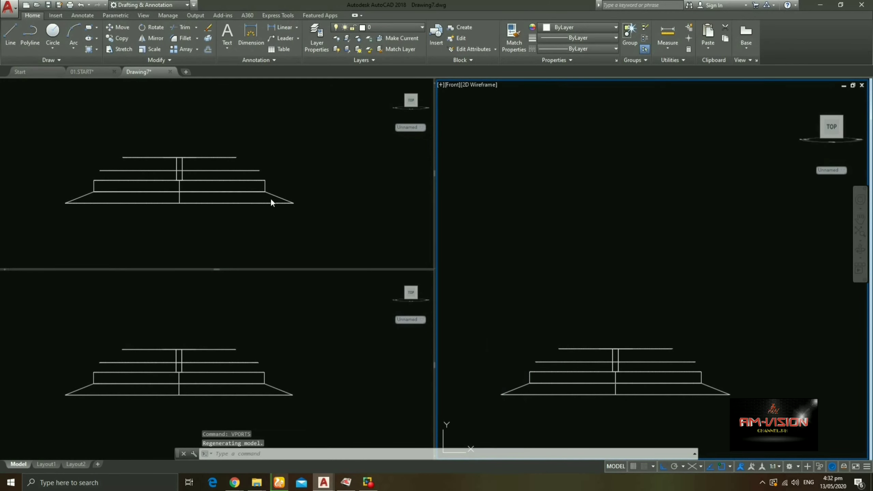
left_click(564, 183)
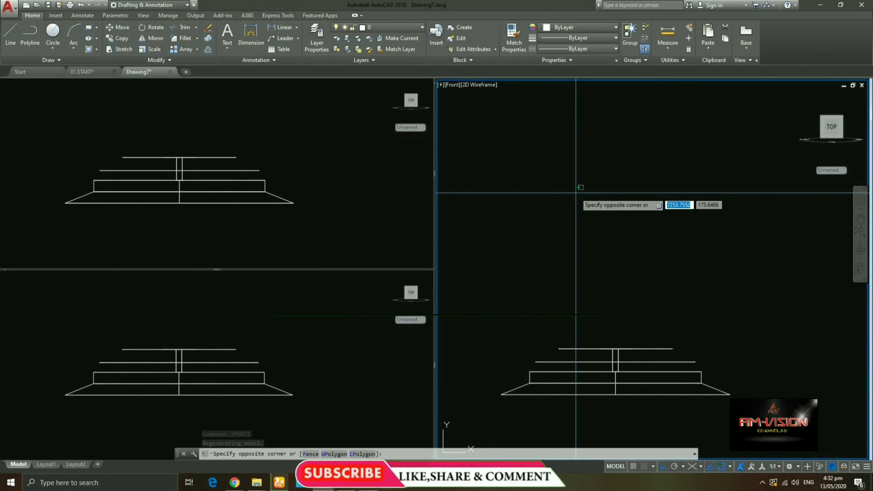
left_click(453, 84)
left_click(471, 106)
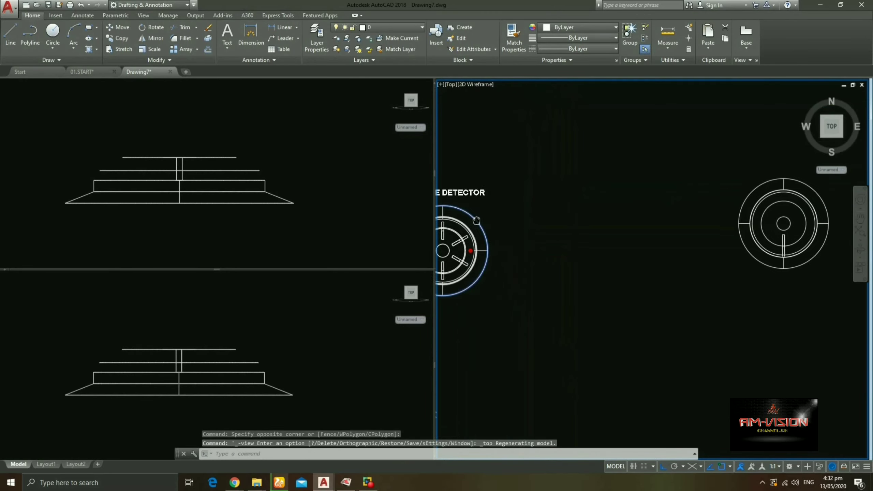
mouse_move(707, 250)
middle_mouse_down("shift")
mouse_move(683, 308)
mouse_move(701, 247)
mouse_move(681, 271)
middle_mouse_up("shift")
scroll(691, 275, "up", 3)
scroll(681, 271, "up", 2)
type("EXT")
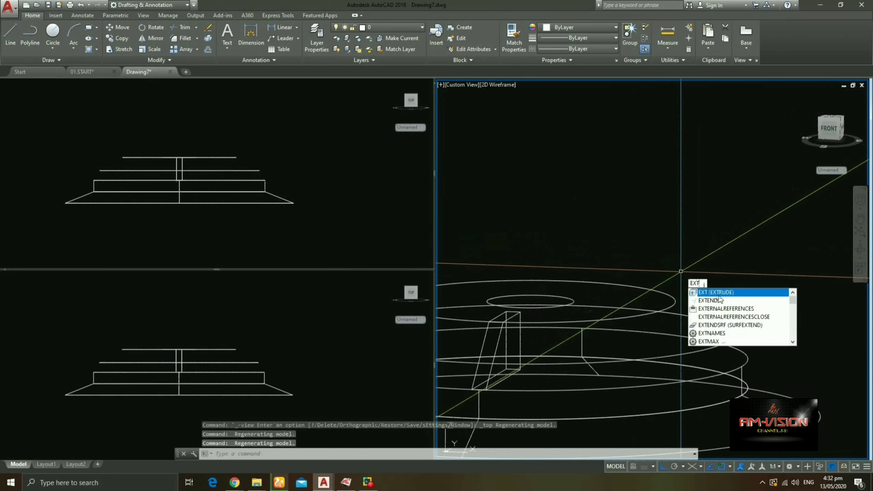
Extrude the topmost circle 5 units into a thin capping disc
key("Return")
left_click(673, 304)
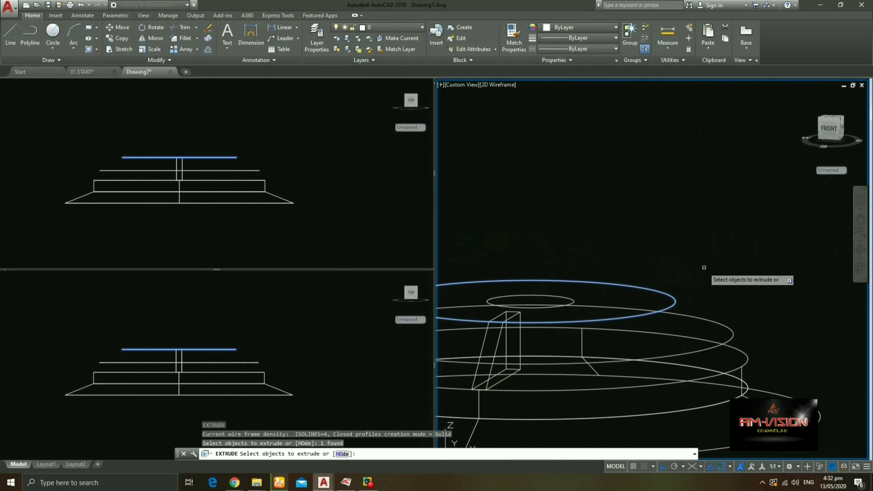
key("Return")
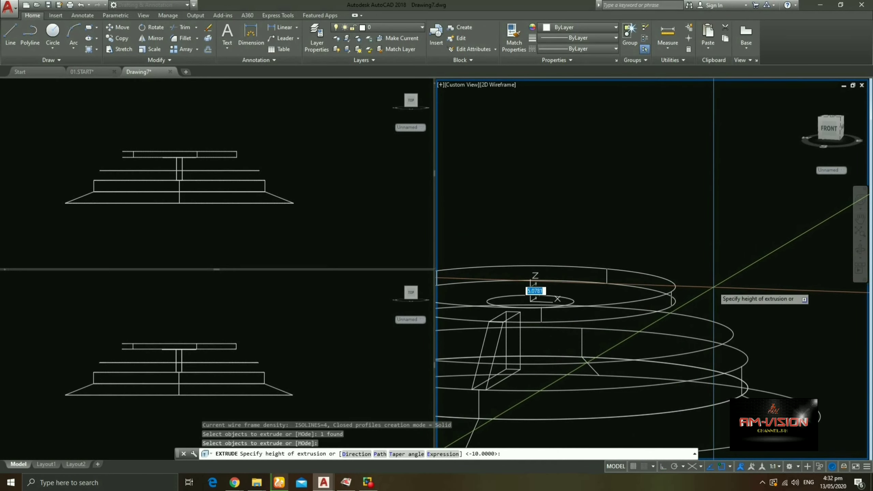
type("5")
right_click(714, 286)
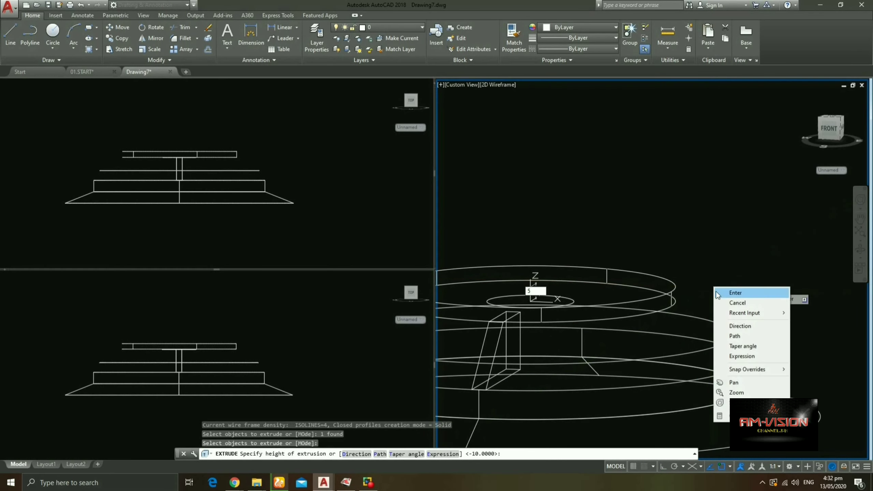
left_click(741, 293)
mouse_move(741, 293)
middle_mouse_down("shift")
mouse_move(675, 248)
mouse_move(653, 272)
middle_mouse_up("shift")
Set the lower-left viewport to the Top view, then make the right 3D viewport active
left_click(22, 294)
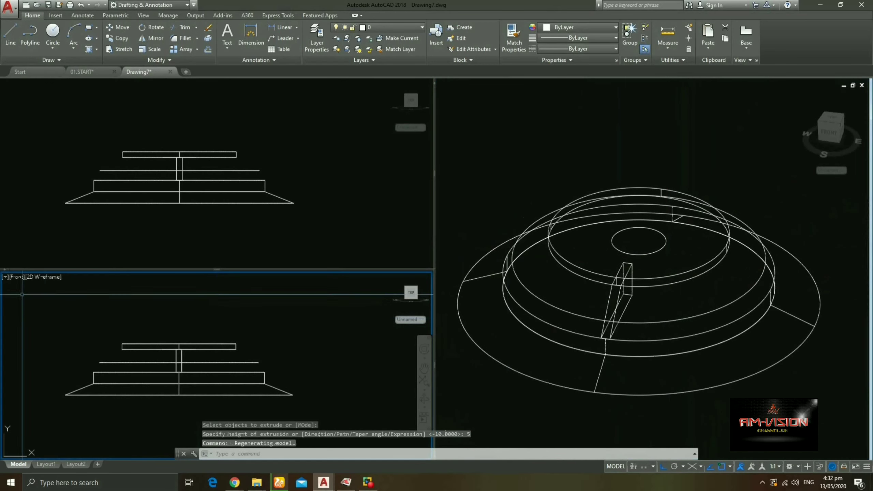
left_click(34, 299)
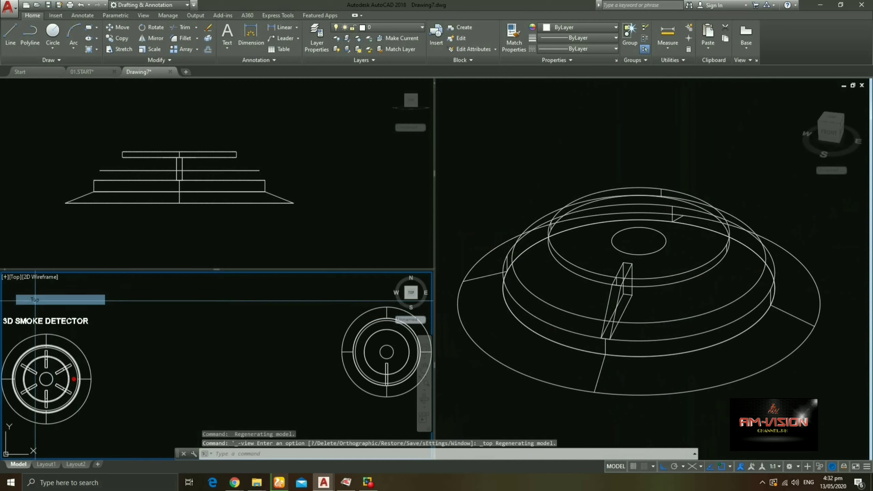
left_click(622, 271)
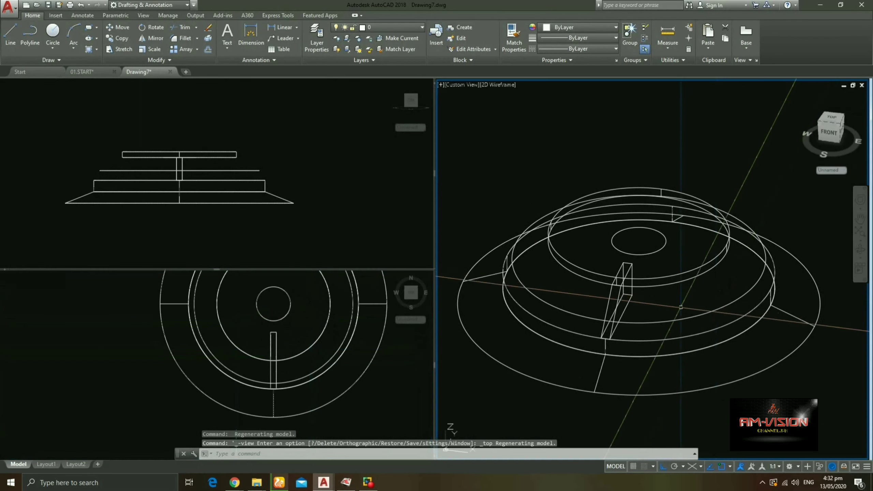
left_click(623, 270)
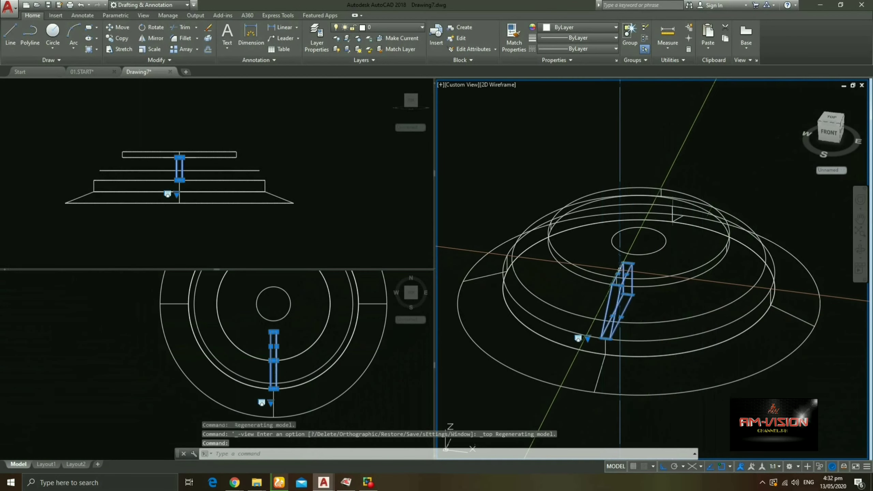
key("Escape")
scroll(624, 272, "up", 3)
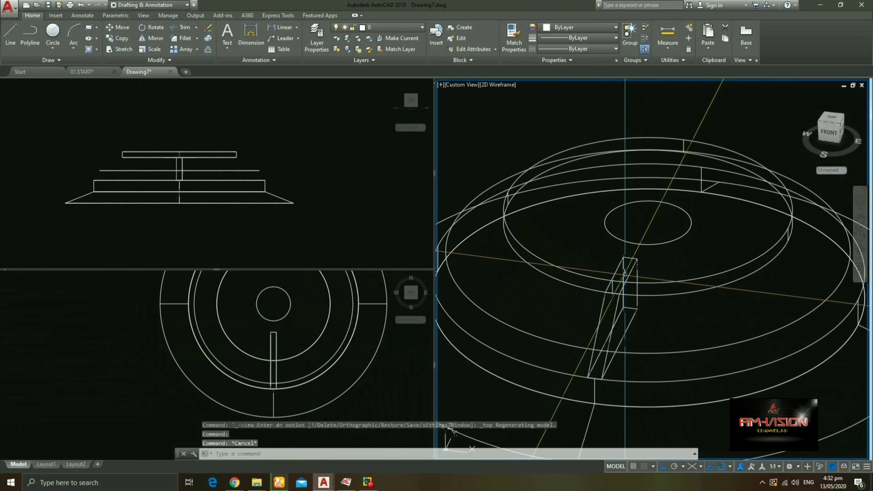